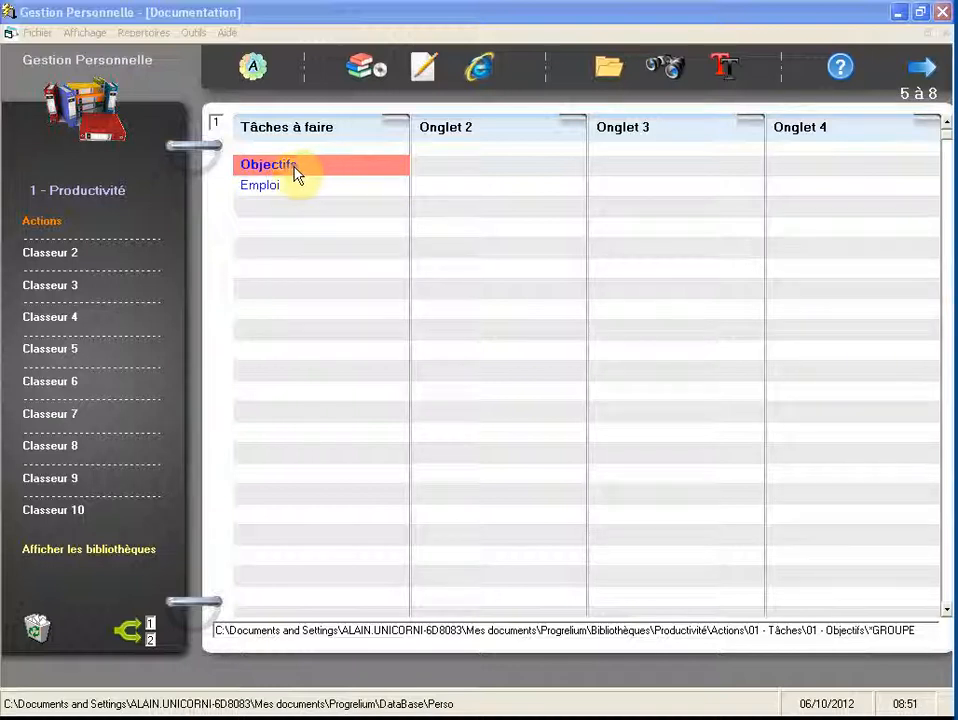
# Set the 02 - Emploi folder of the Emploi group as the destination directory and close the group
pyautogui.click(281, 173)
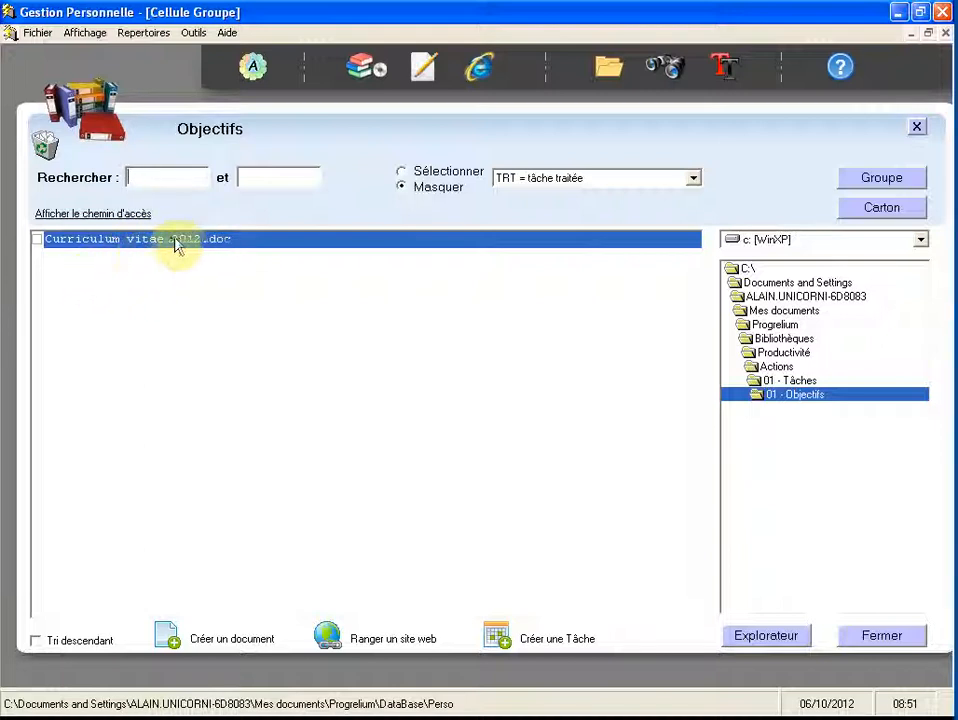
pyautogui.click(916, 130)
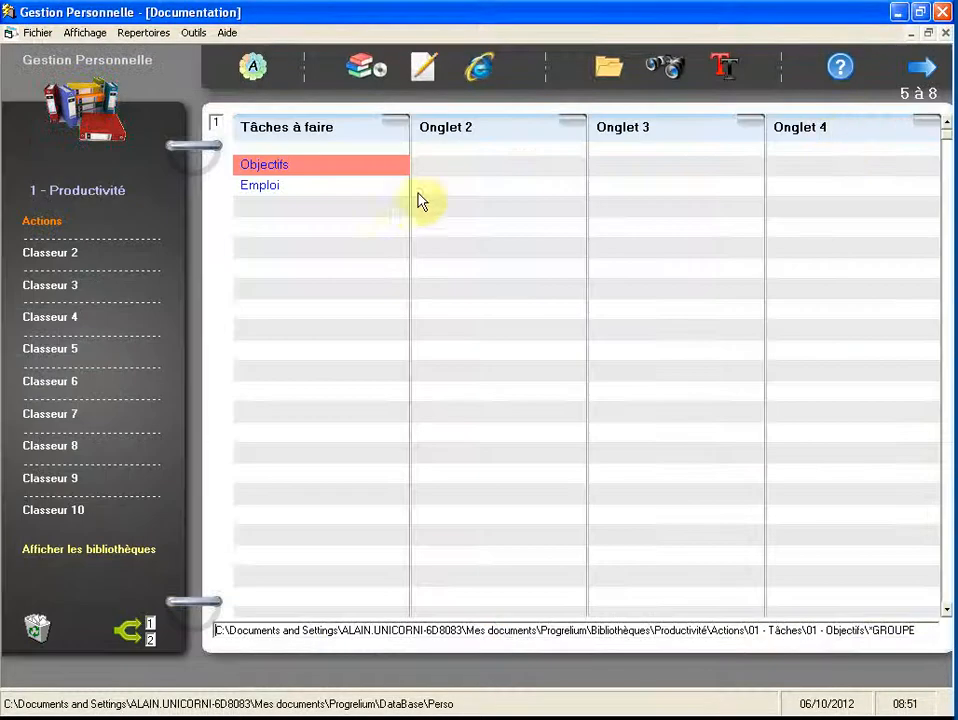
pyautogui.click(268, 187)
pyautogui.doubleClick(276, 192)
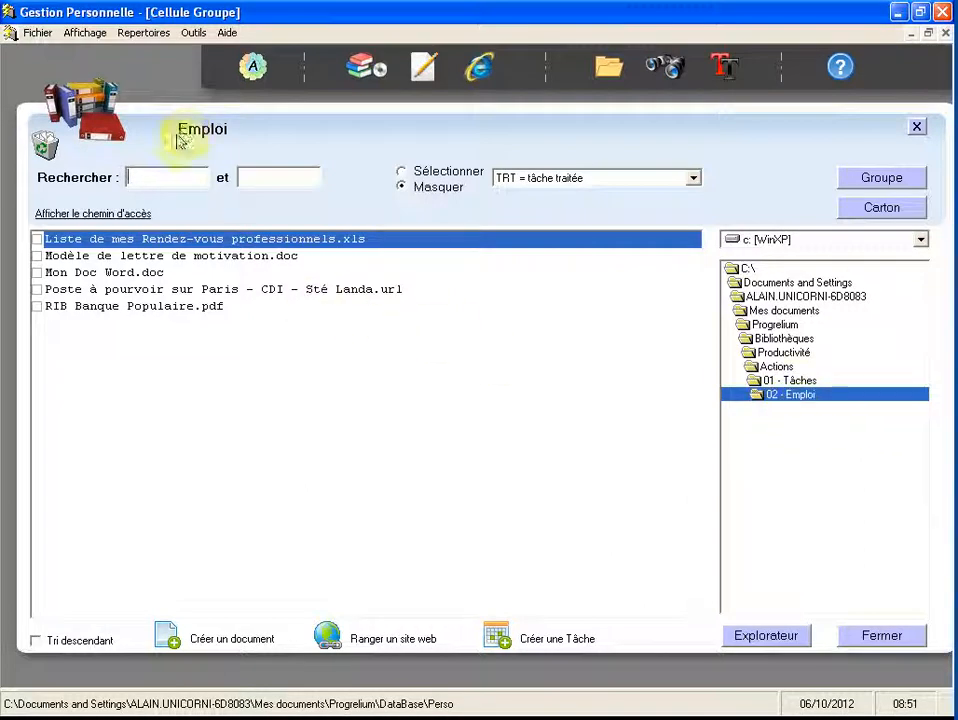
pyautogui.rightClick(818, 402)
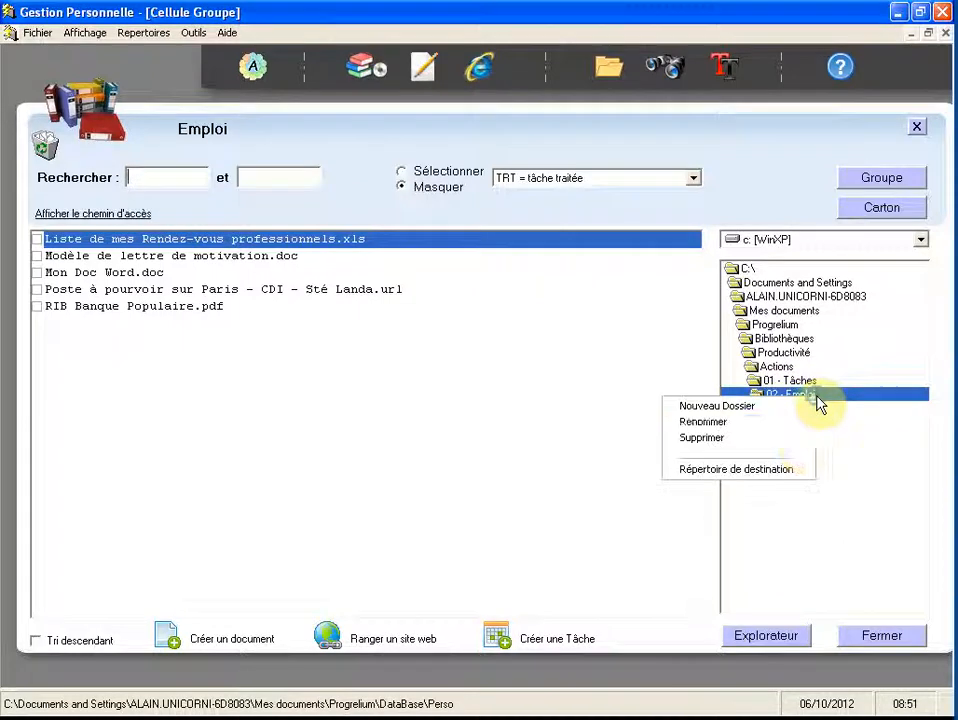
pyautogui.click(791, 470)
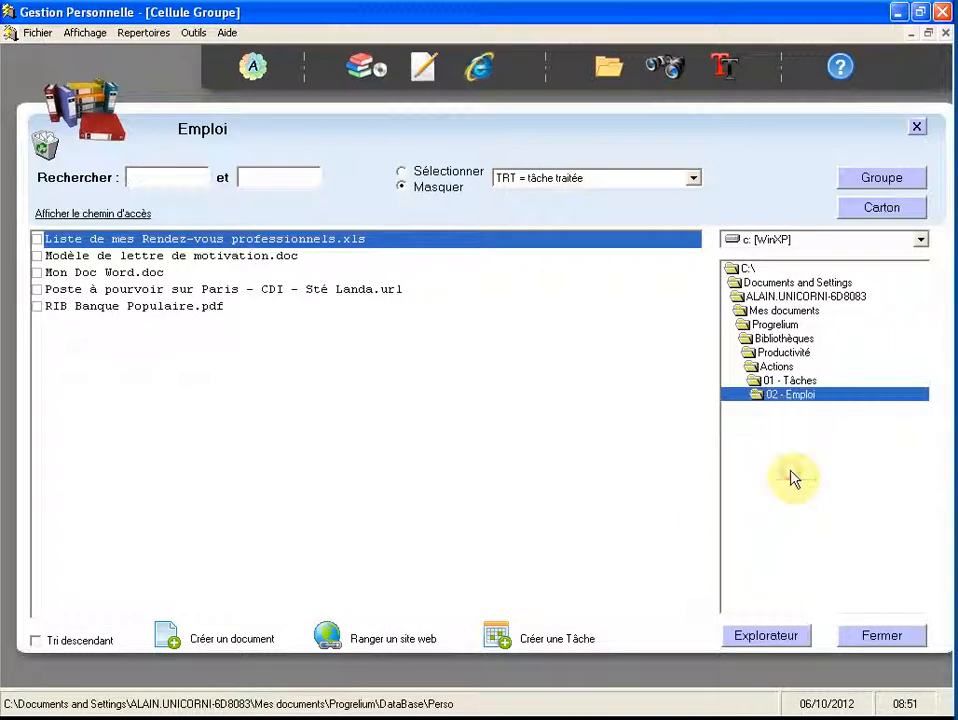
pyautogui.click(916, 128)
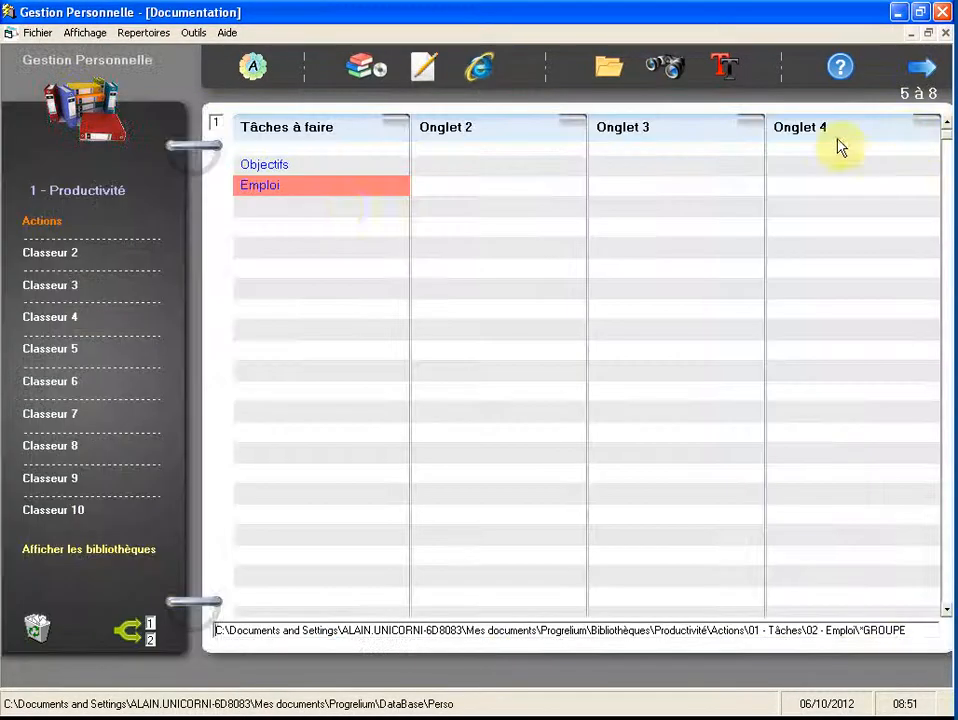
# Move "Curriculum vitae 2012.doc" from the Objectifs group to the 02 - Emploi directory
pyautogui.doubleClick(268, 172)
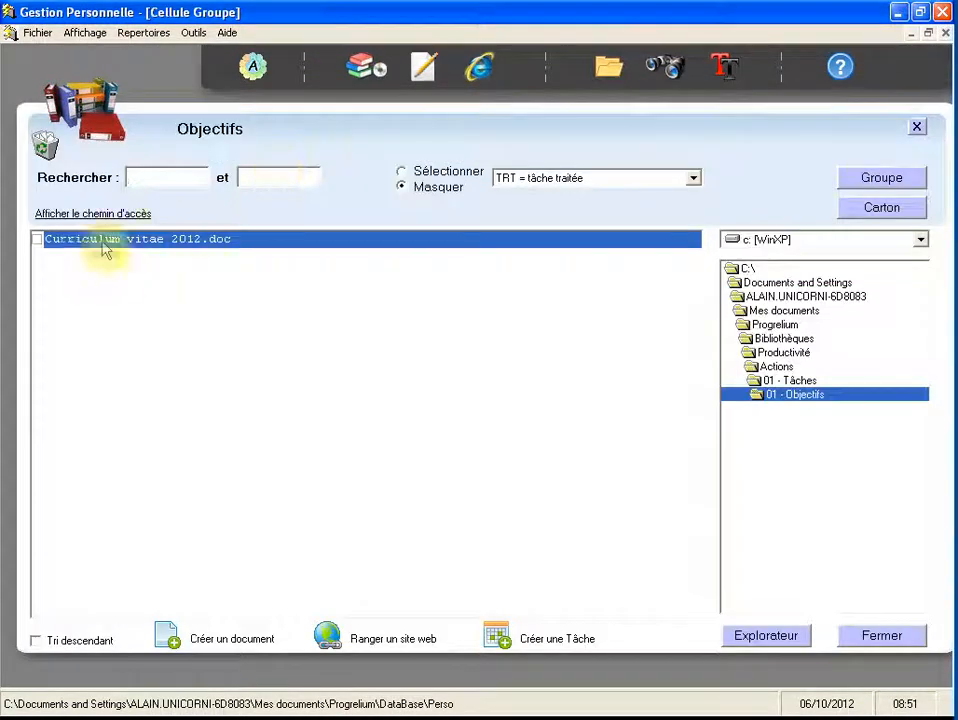
pyautogui.rightClick(203, 244)
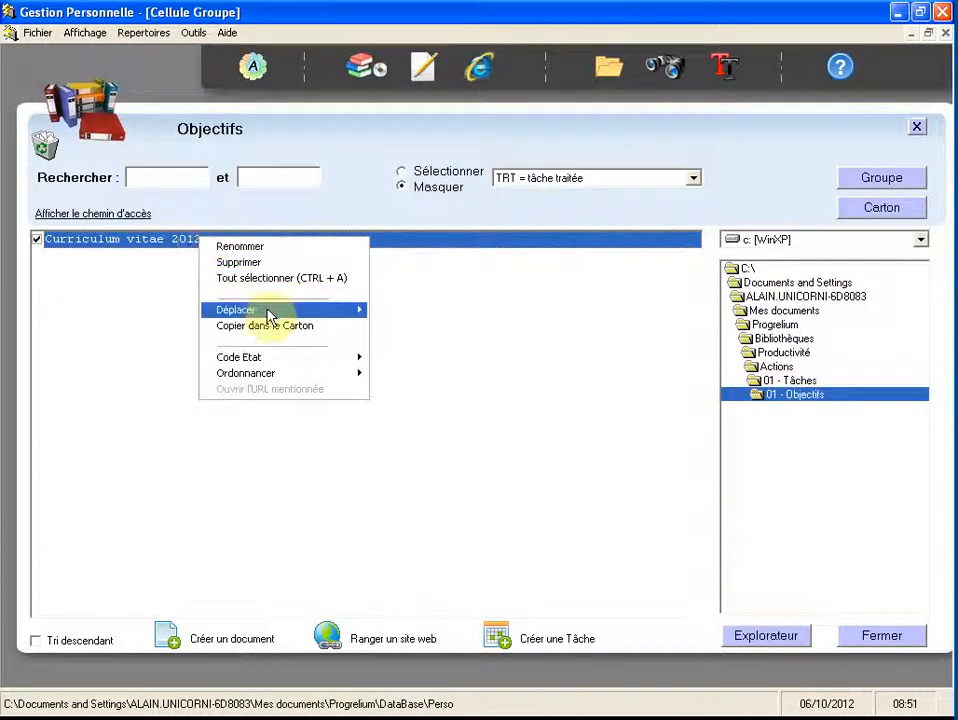
pyautogui.moveTo(268, 313)
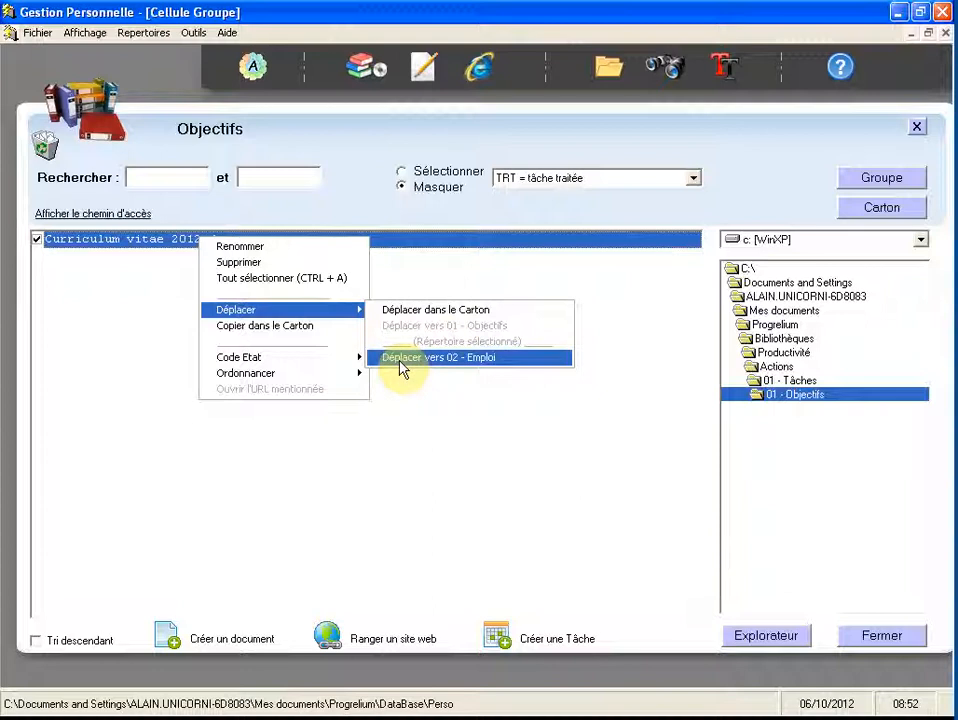
pyautogui.click(492, 358)
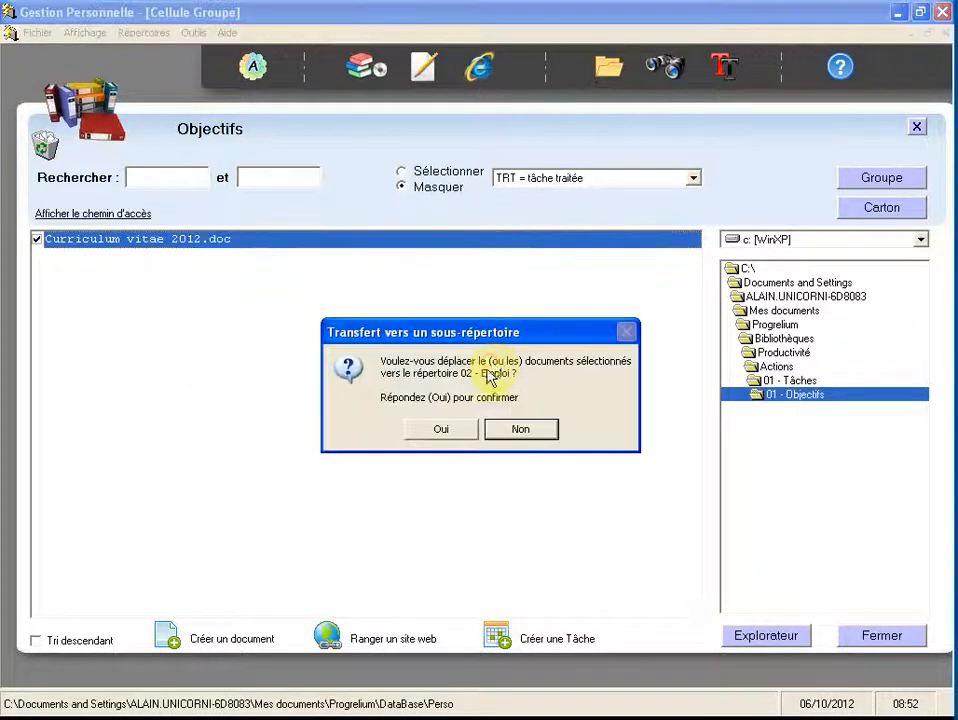
pyautogui.click(437, 432)
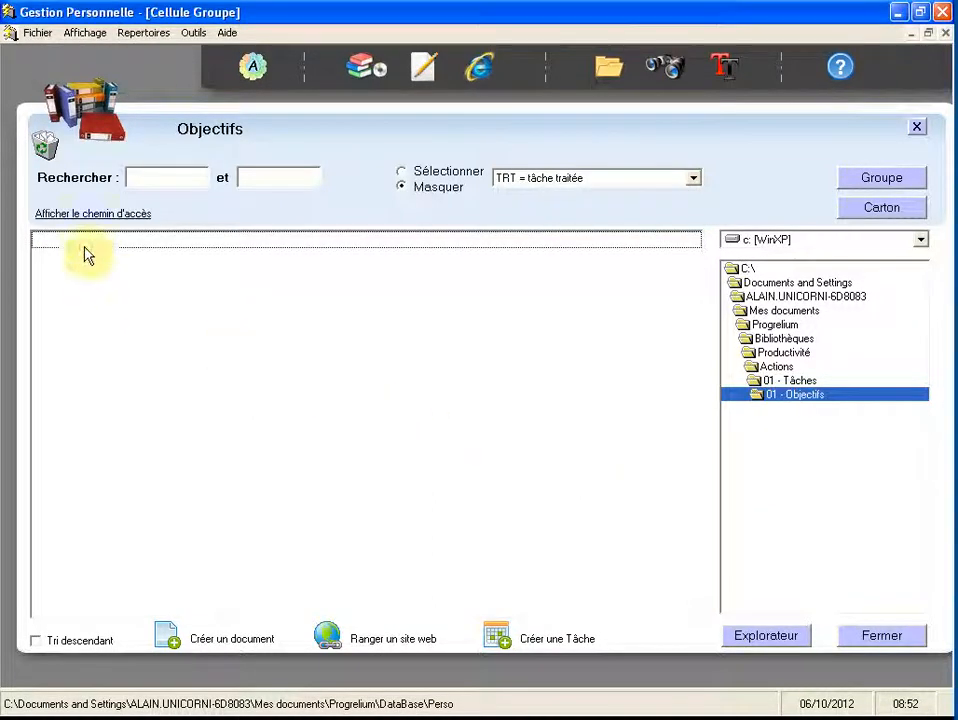
# Check the document list of the Emploi group for the moved file
pyautogui.click(916, 126)
pyautogui.click(263, 188)
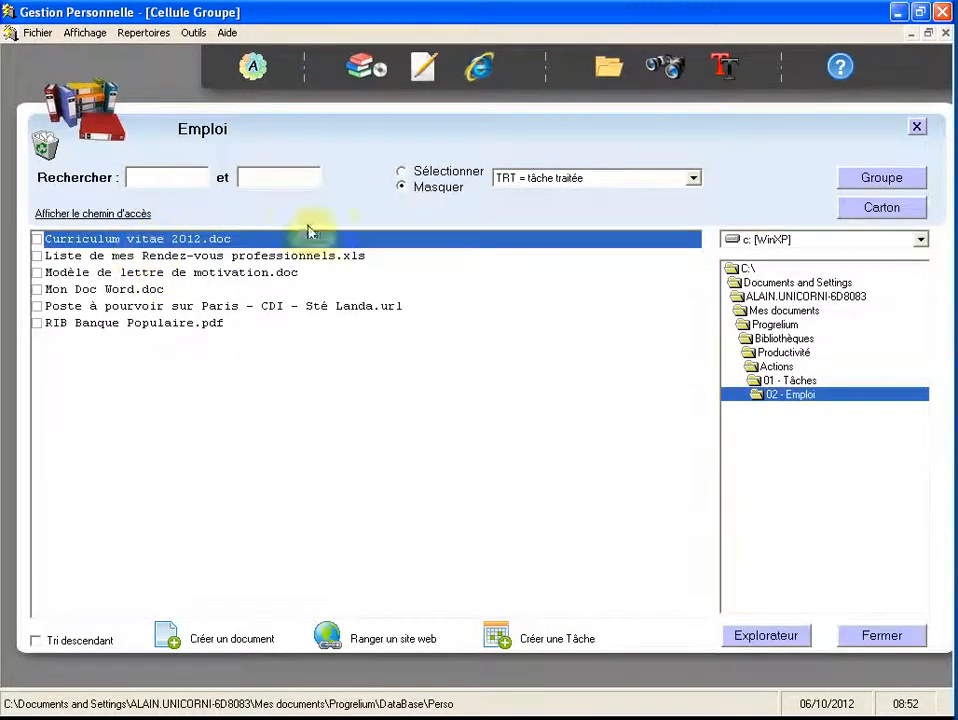
pyautogui.click(915, 126)
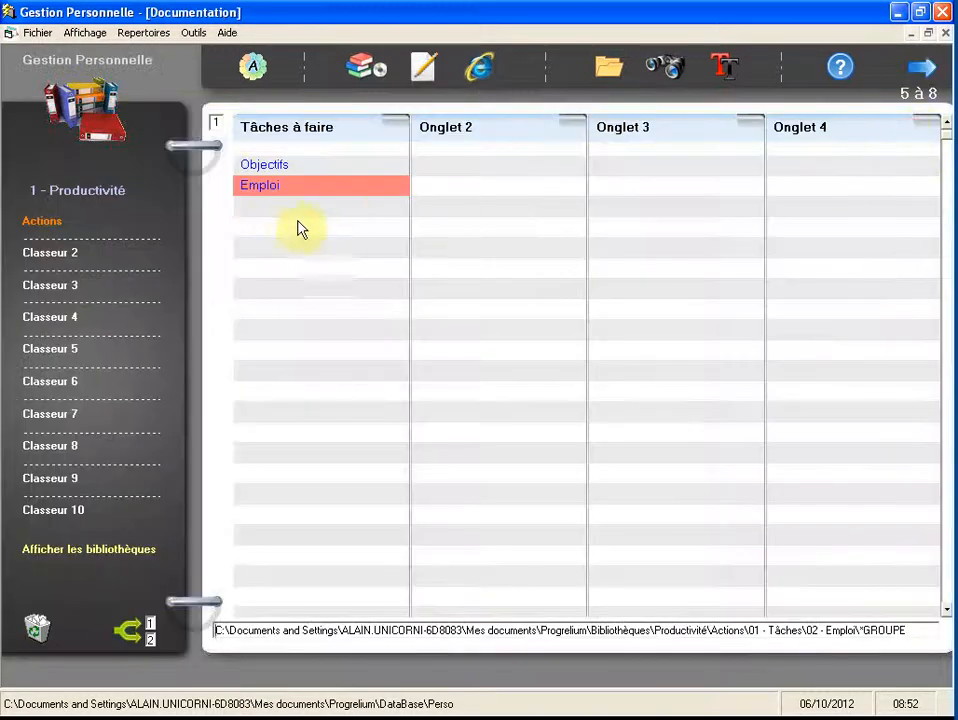
# Create a task in the Objectifs group reading "Téléphoner à", the contact's name and "le mardi 14 janvier à 10H30"
pyautogui.click(263, 167)
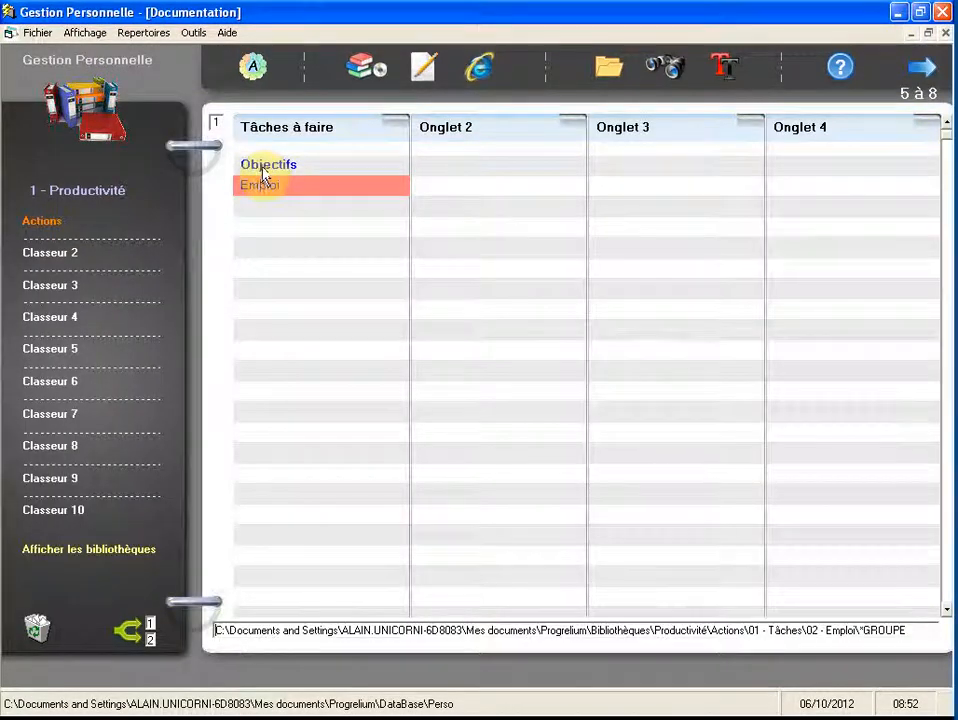
pyautogui.click(266, 167)
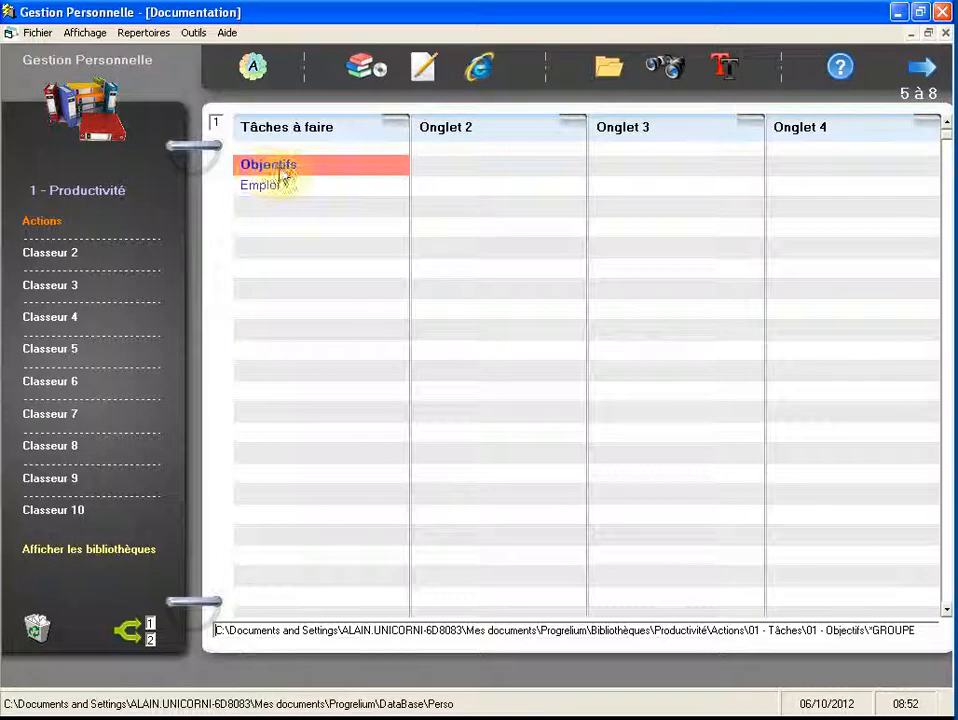
pyautogui.doubleClick(295, 172)
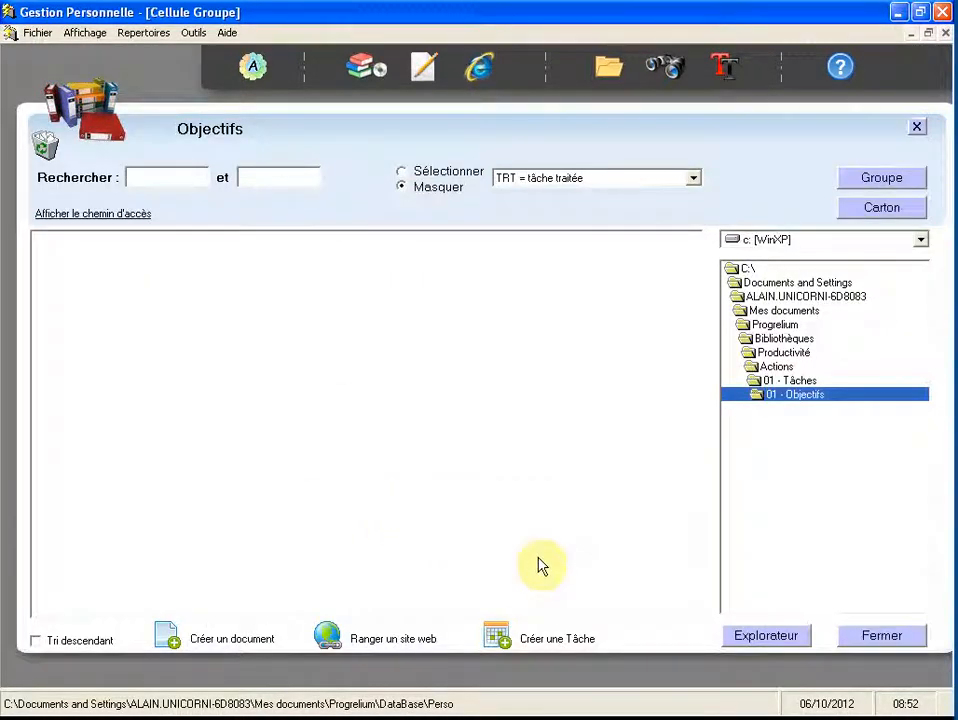
pyautogui.click(503, 642)
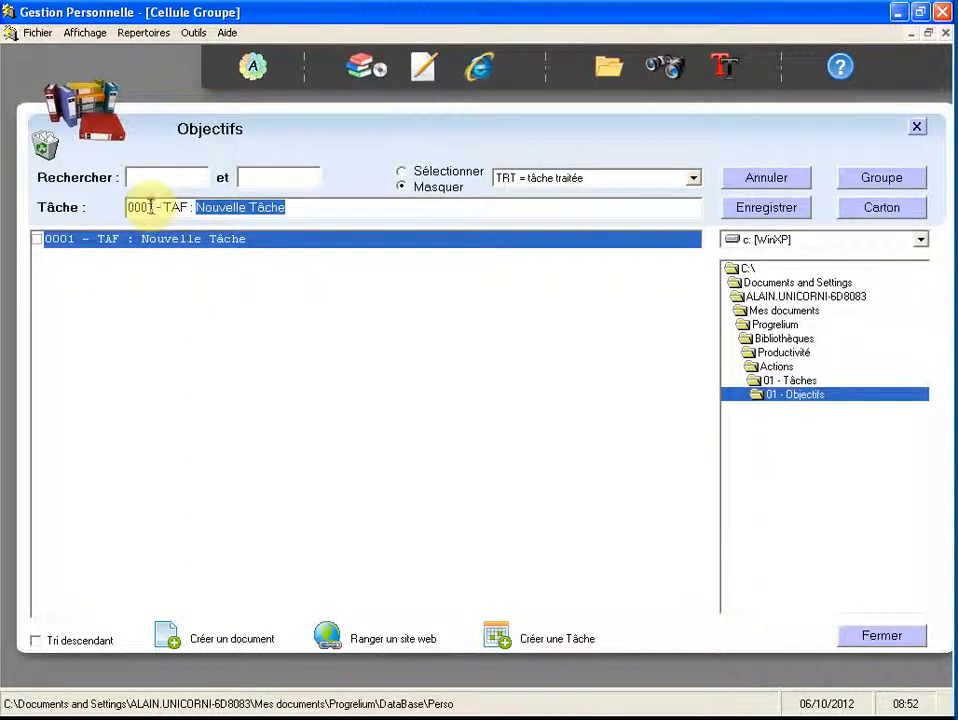
pyautogui.moveTo(153, 207); pyautogui.dragTo(123, 207)
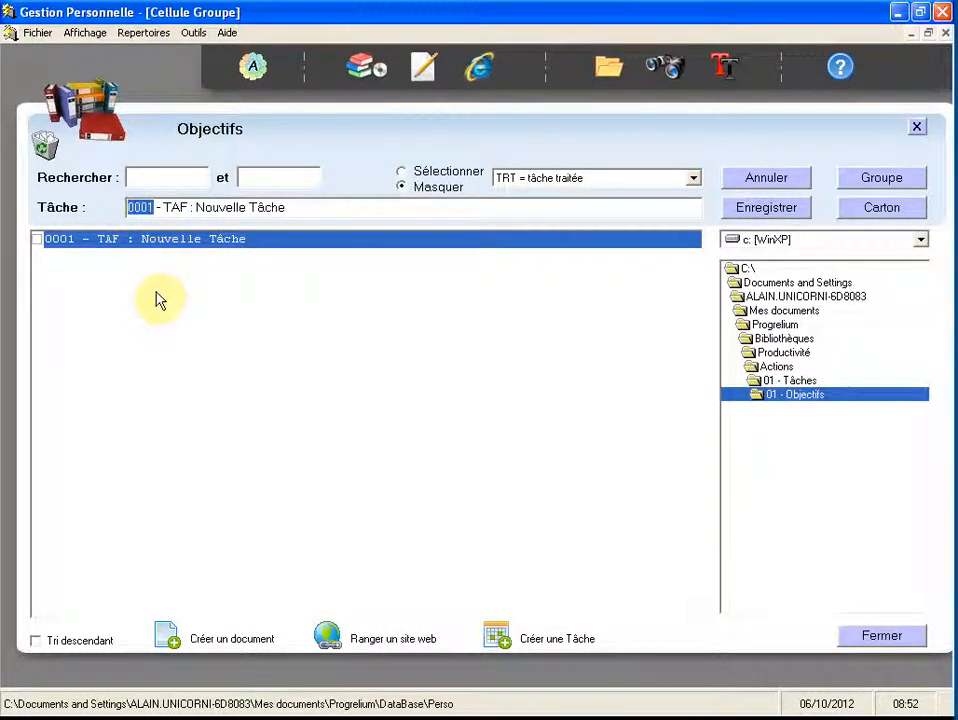
pyautogui.moveTo(187, 207); pyautogui.dragTo(162, 207)
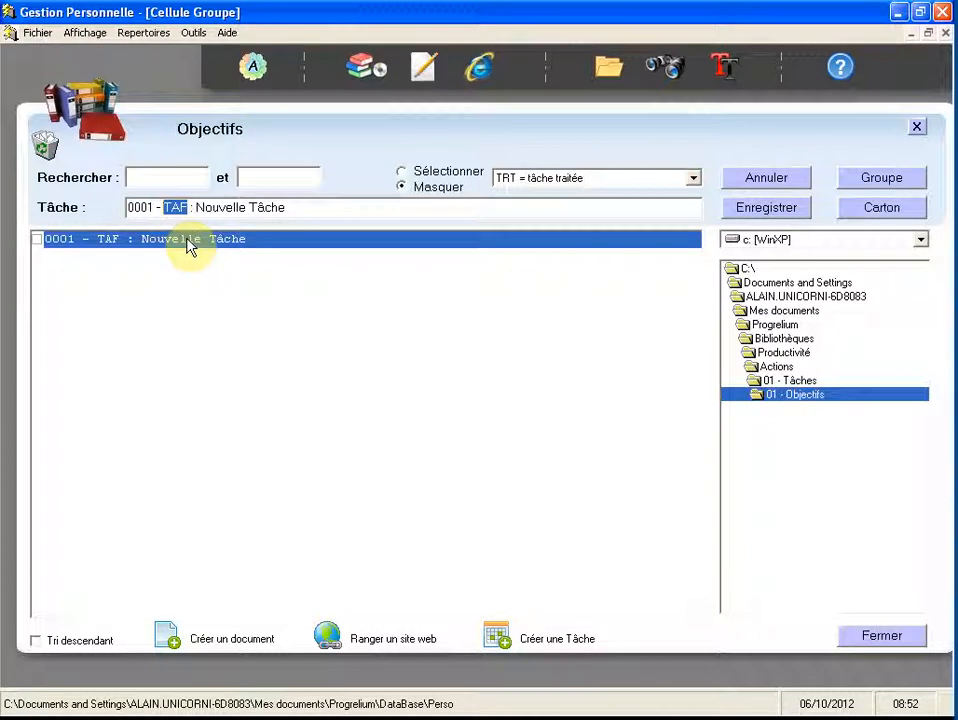
pyautogui.moveTo(290, 207); pyautogui.dragTo(198, 207)
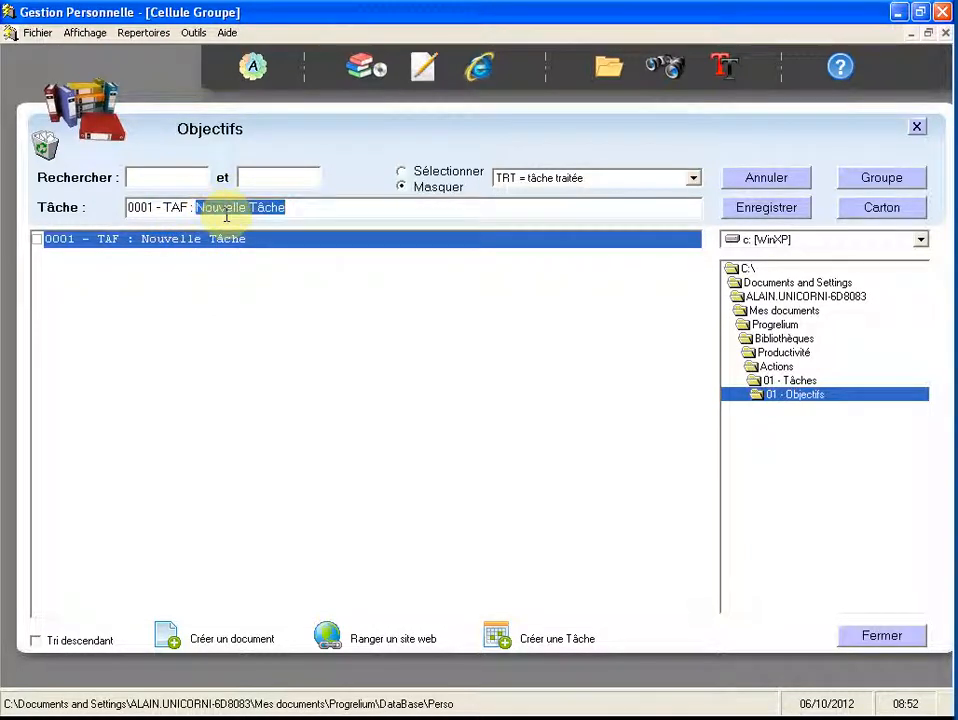
pyautogui.write('Téléphoner')
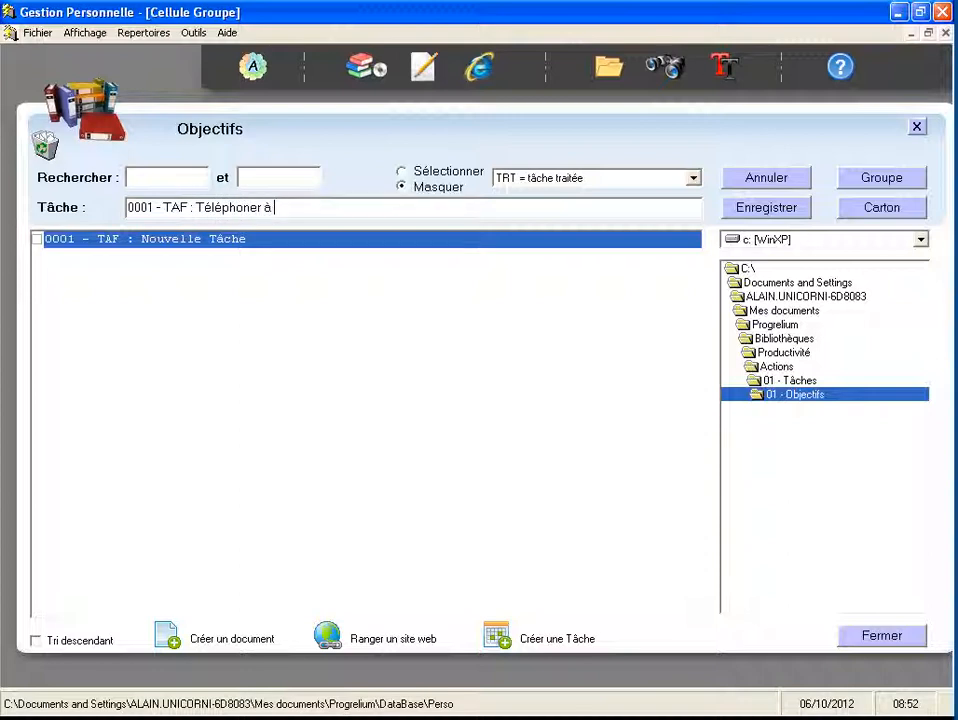
pyautogui.write(' à Monsieur Martin le mardi 14 janvier à 10H30')
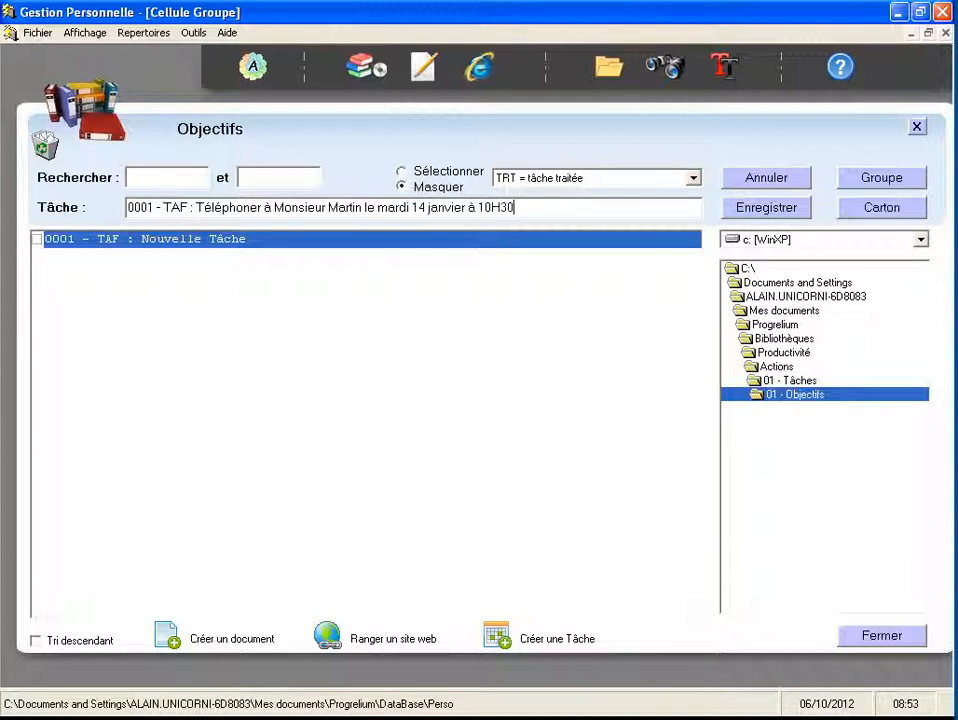
pyautogui.press('Return')
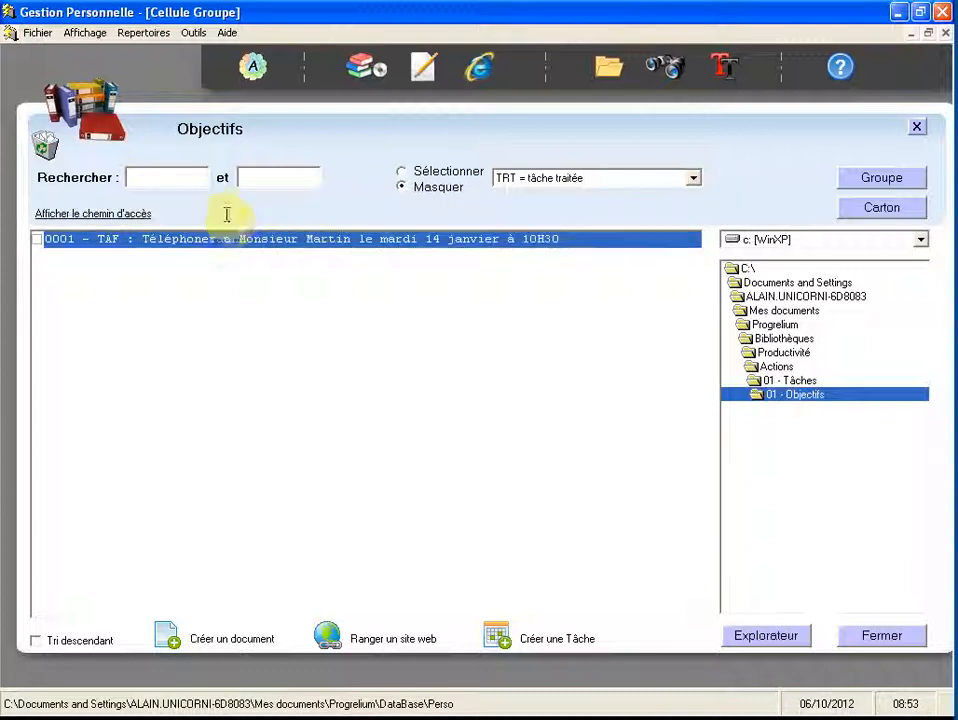
# Create a second task named "Réunion de travail le Vendredi 17 février à 14H (Salle de réunion A)"
pyautogui.click(497, 638)
pyautogui.click(296, 207)
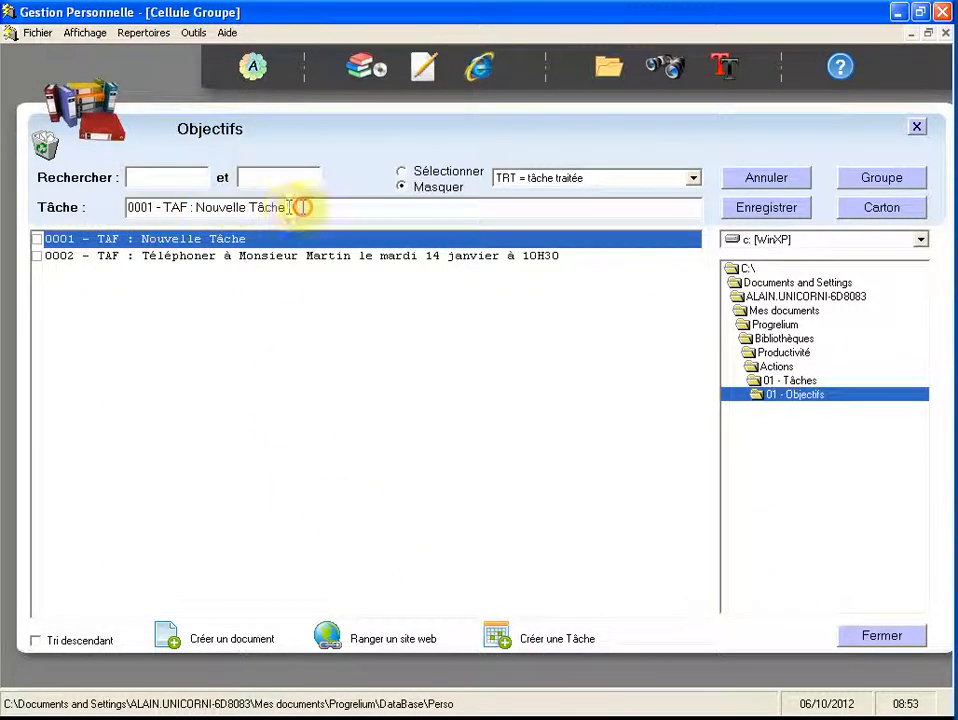
pyautogui.moveTo(296, 207); pyautogui.dragTo(197, 207)
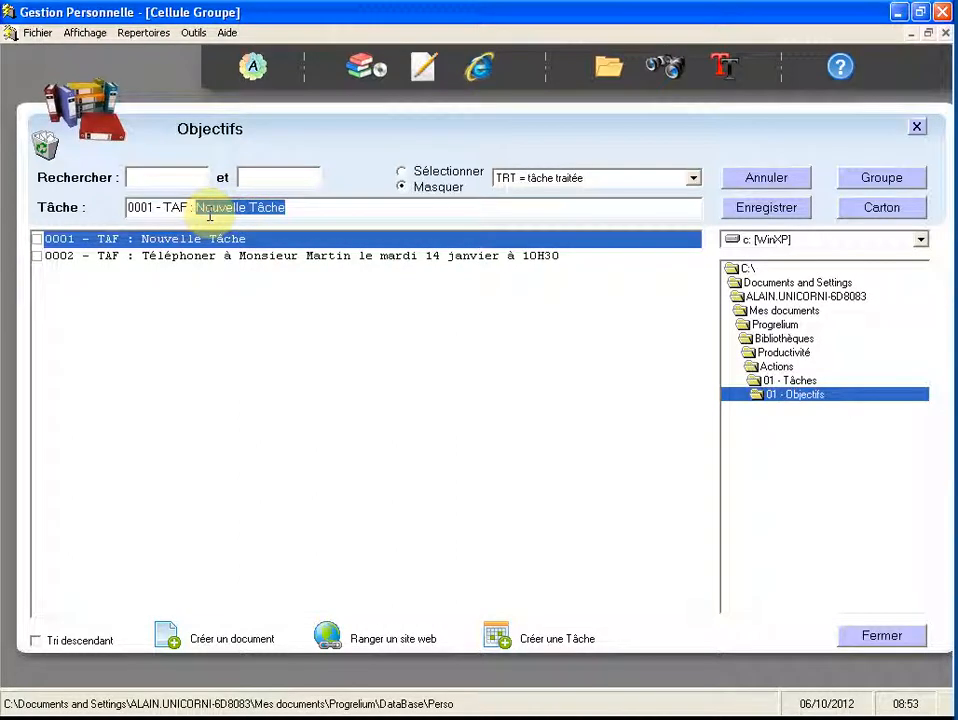
pyautogui.write('Réunion de travail')
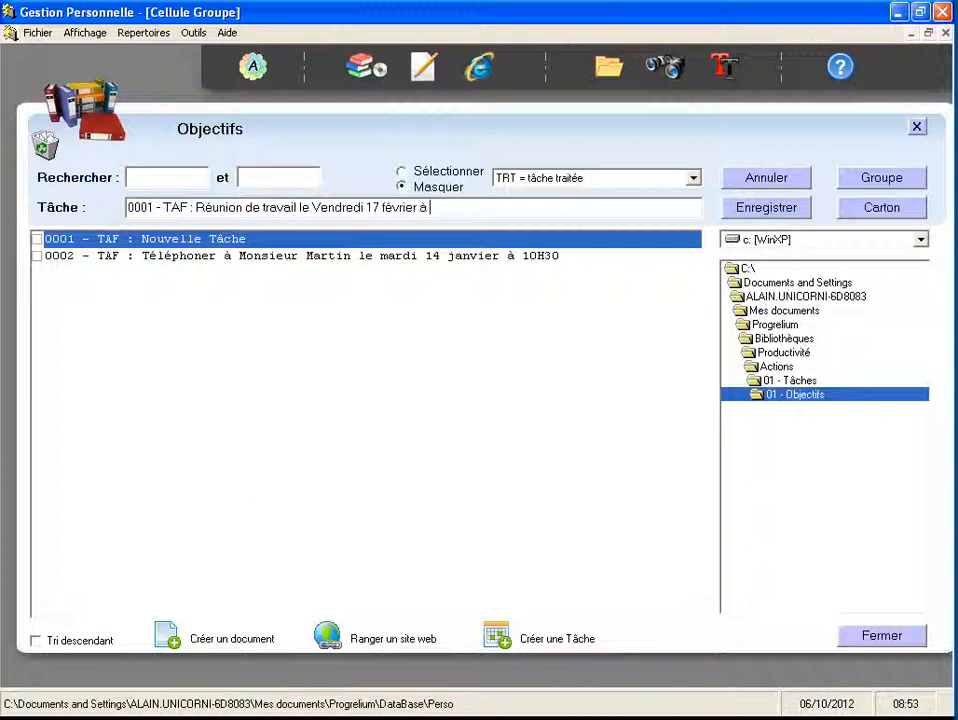
pyautogui.write('14H (Salle de réunion A')
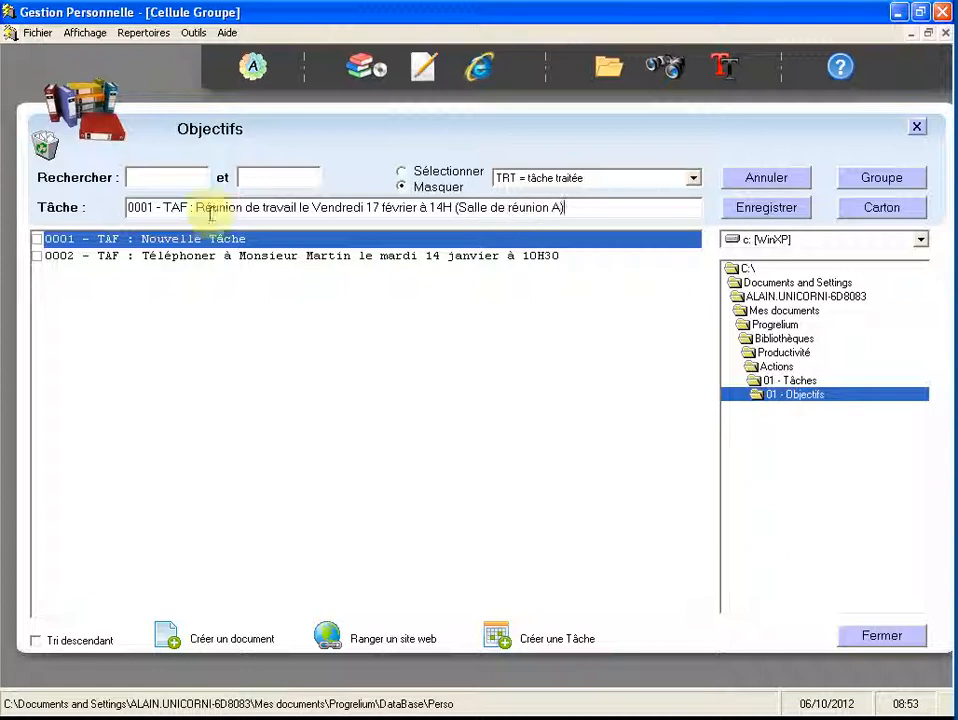
pyautogui.press('Return')
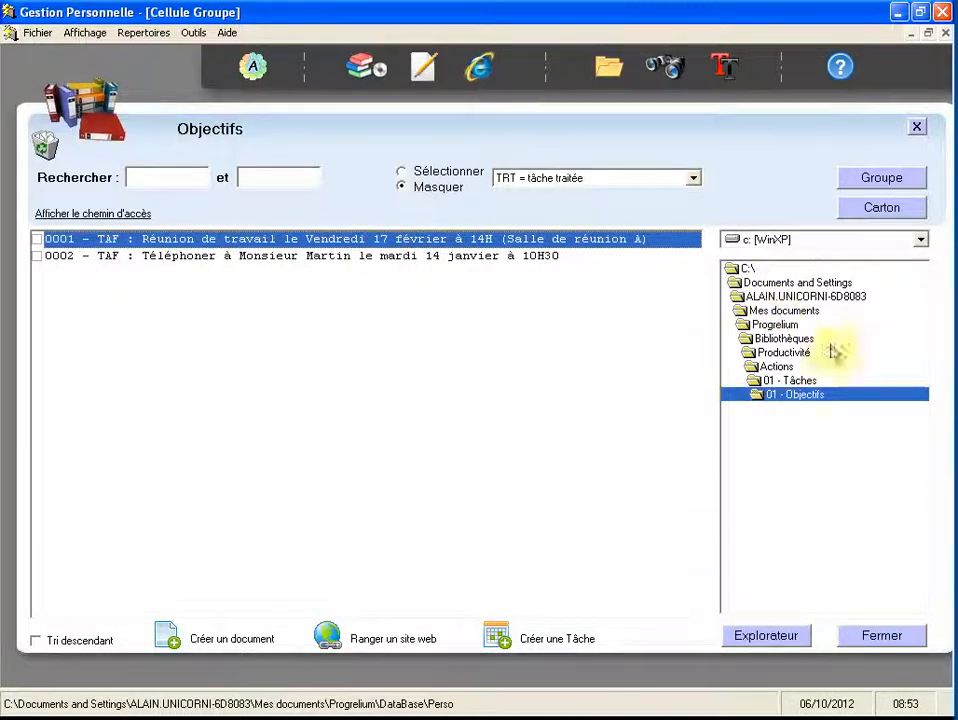
# Create a third task in the Objectifs group named "Envoyer paiement Impôts avant le 11 novembre"
pyautogui.click(437, 244)
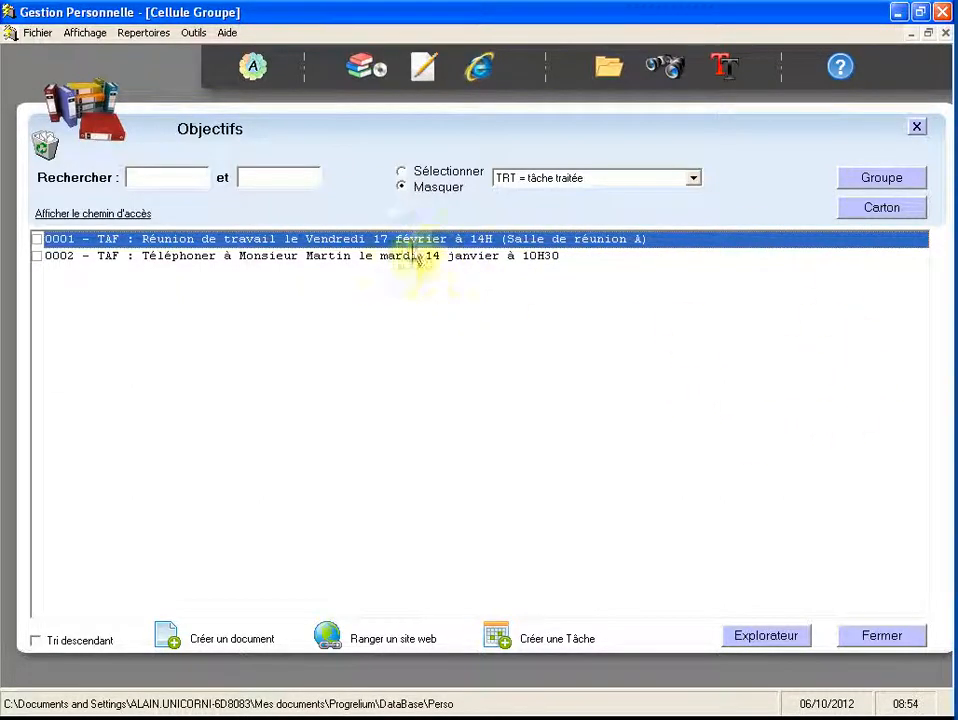
pyautogui.rightClick(406, 284)
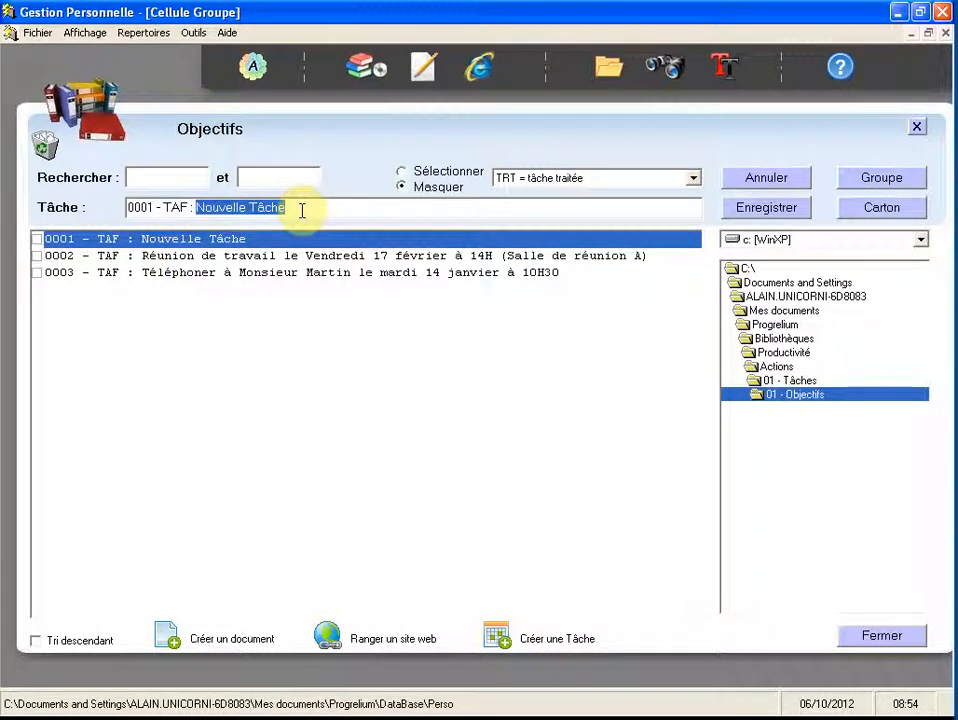
pyautogui.press('Delete')
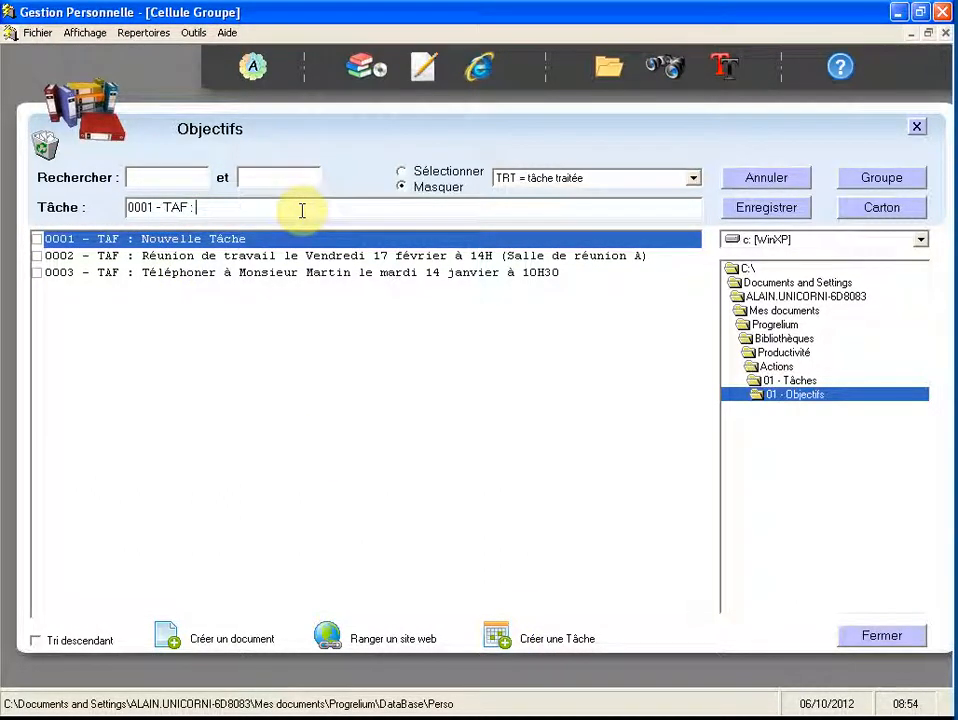
pyautogui.write('Envoy')
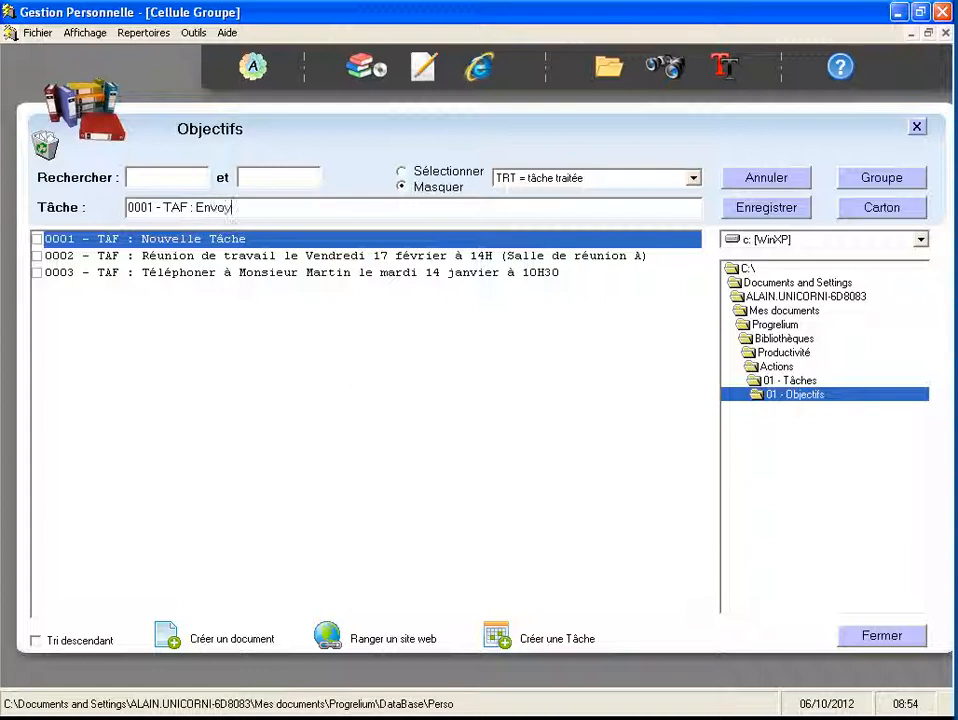
pyautogui.write('er ')
pyautogui.write('paiement')
pyautogui.write(' Imp')
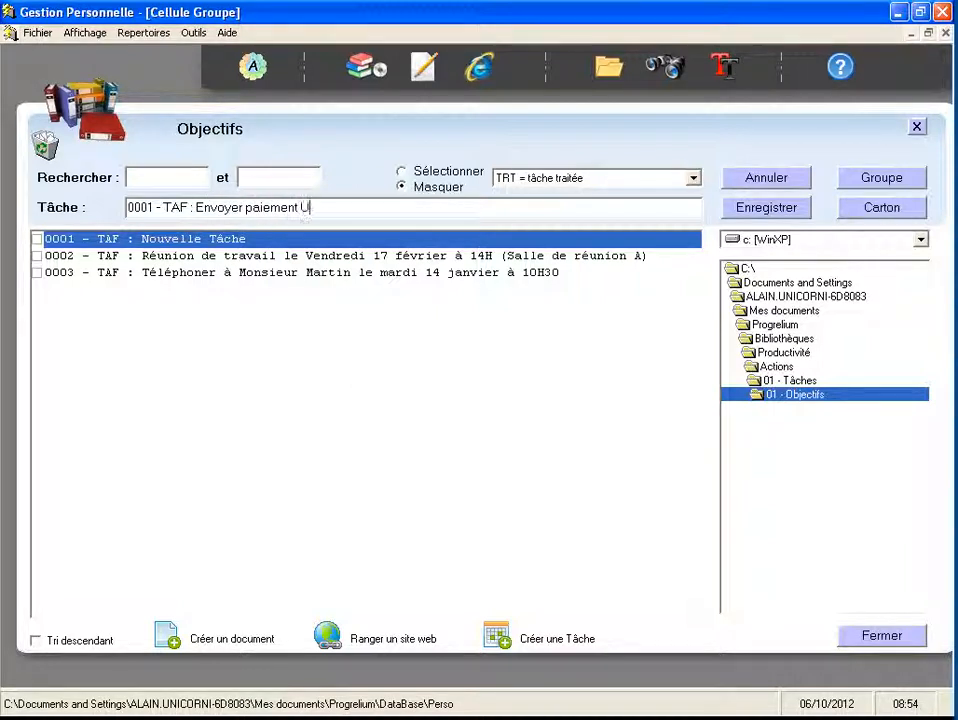
pyautogui.write('ôts avant le 1')
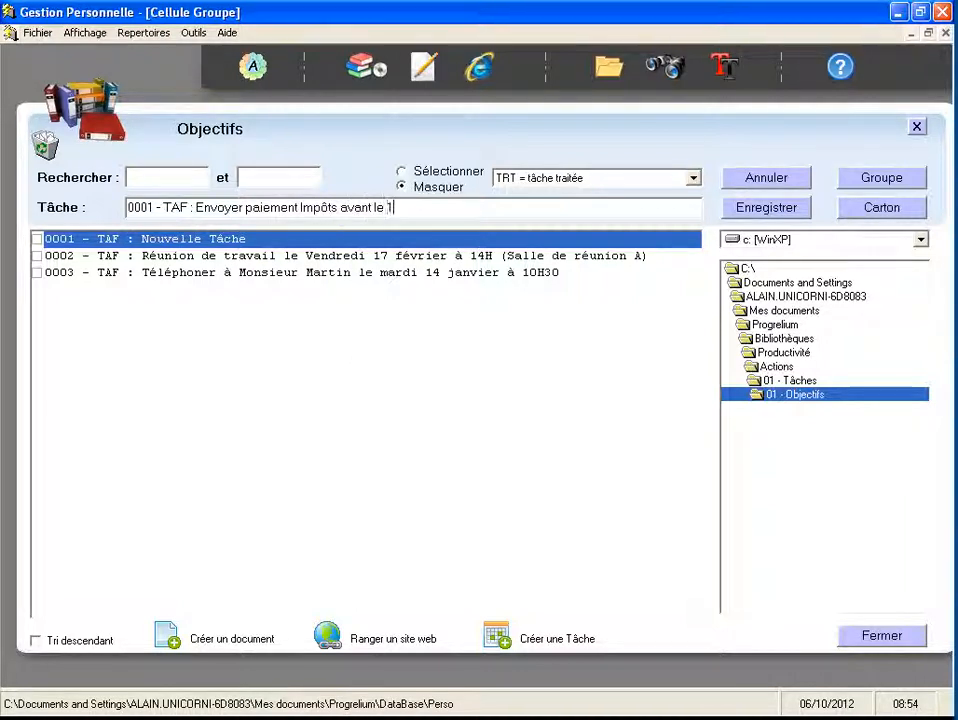
pyautogui.write('1 novemebrt')
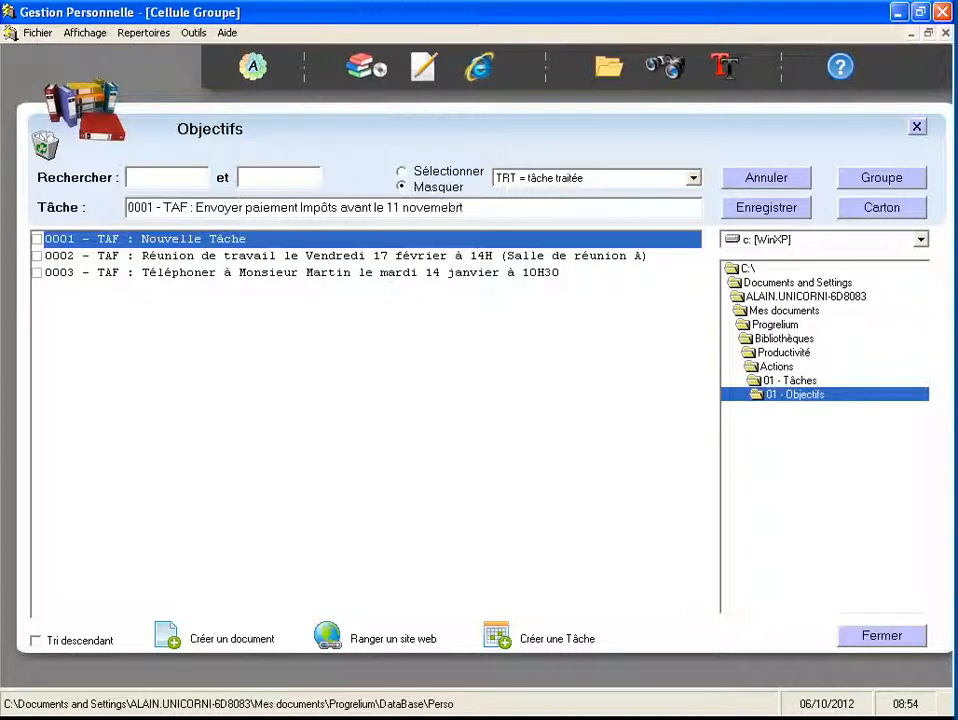
pyautogui.press('BackSpace')
pyautogui.write('e')
pyautogui.press('BackSpace')
pyautogui.press('BackSpace')
pyautogui.press('BackSpace')
pyautogui.press('BackSpace')
pyautogui.write('bre')
pyautogui.press('Return')
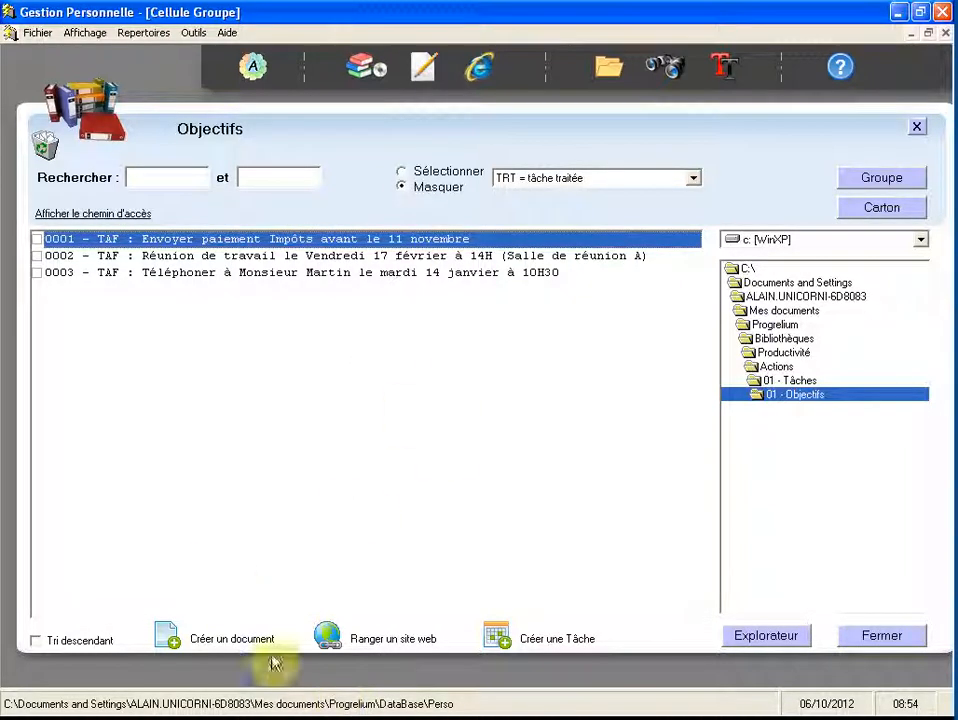
# Create a fourth task reading "Envoyer Devis à", the client's title and name, and "avant fin de semaine"
pyautogui.click(488, 638)
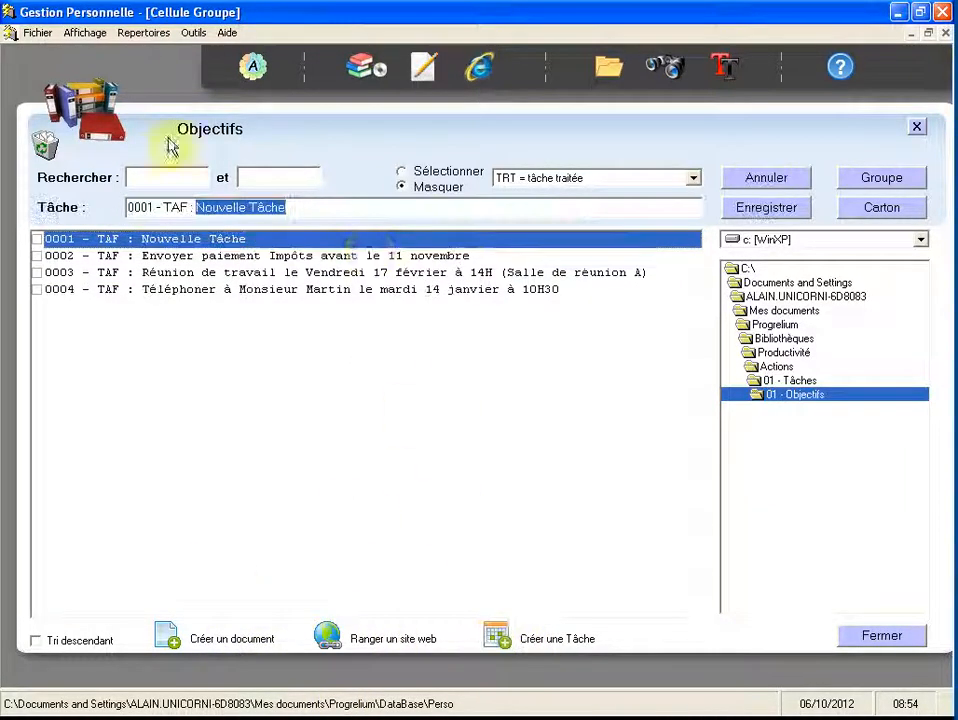
pyautogui.press('BackSpace')
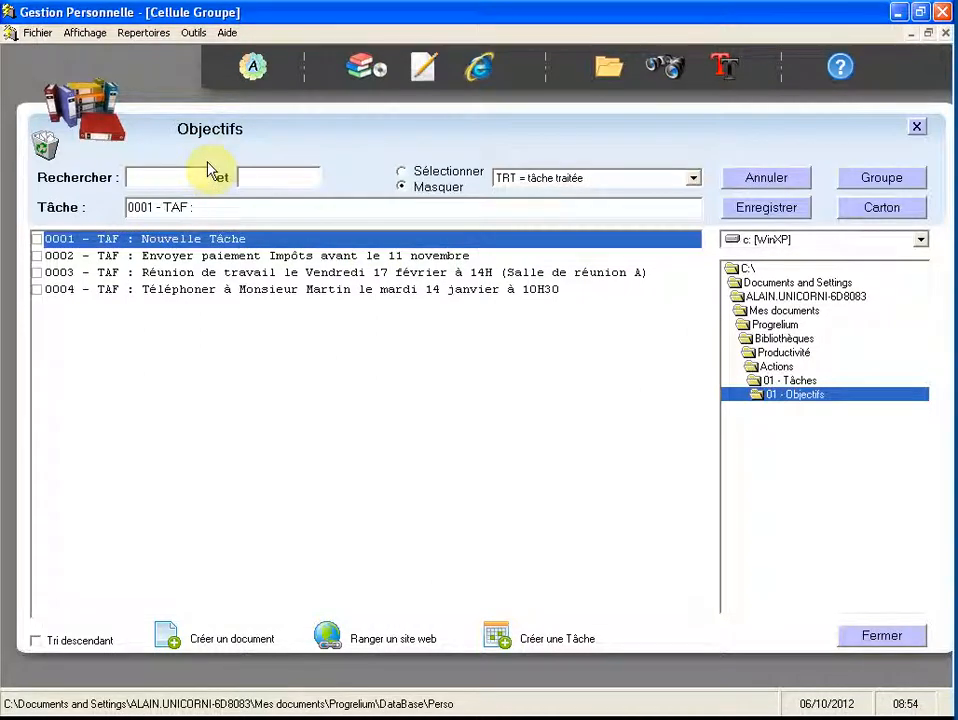
pyautogui.write('Envoyer Devis')
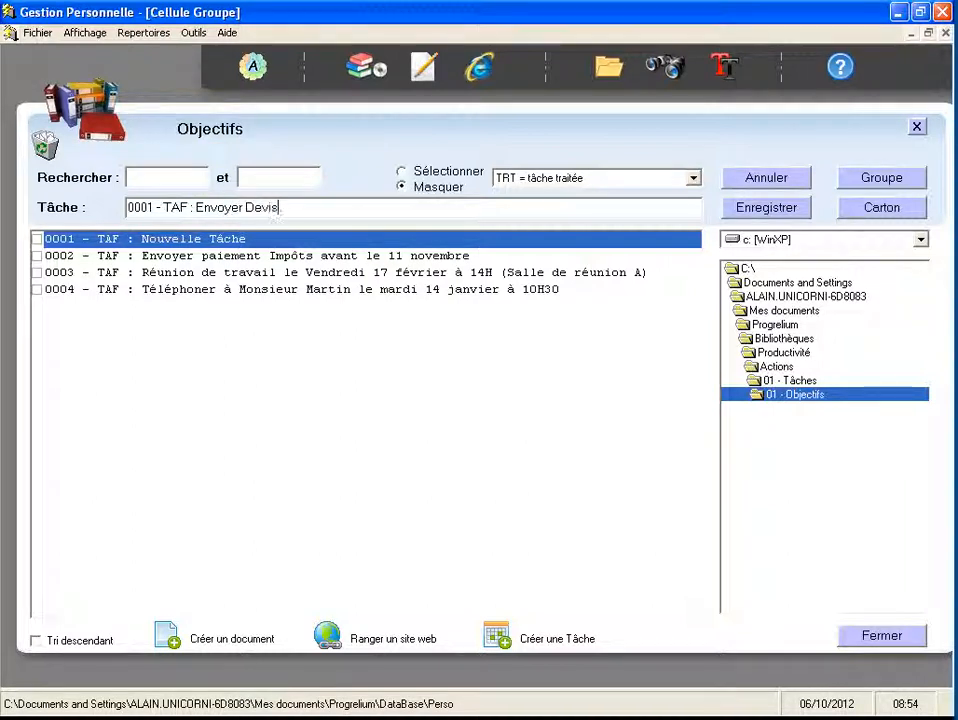
pyautogui.write(' à Monsdi')
pyautogui.press('BackSpace')
pyautogui.write('ieur')
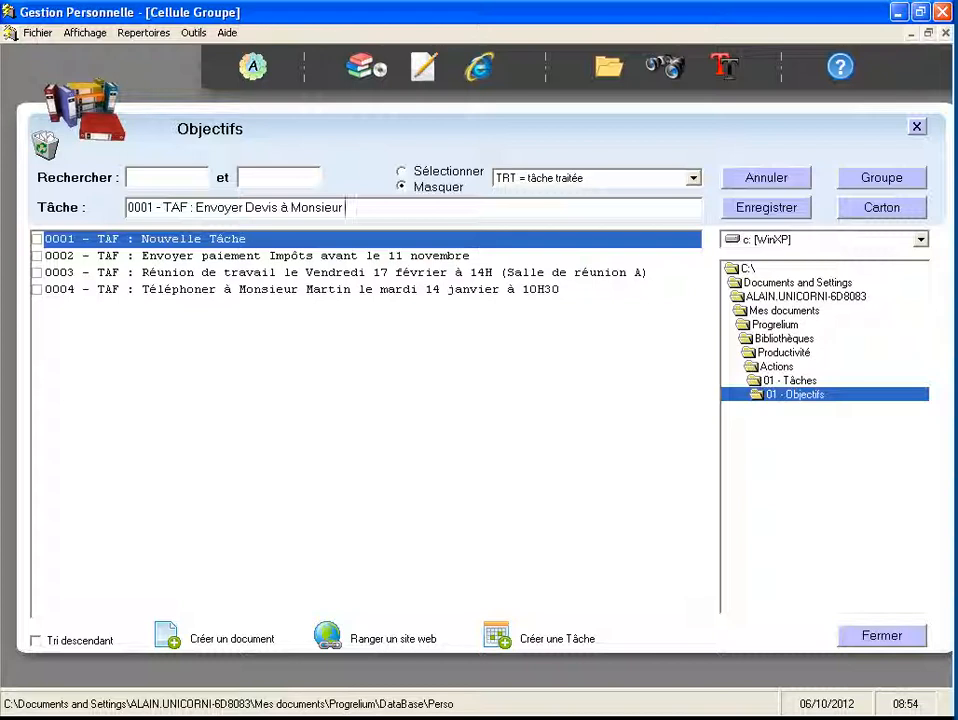
pyautogui.write(' Landa avant')
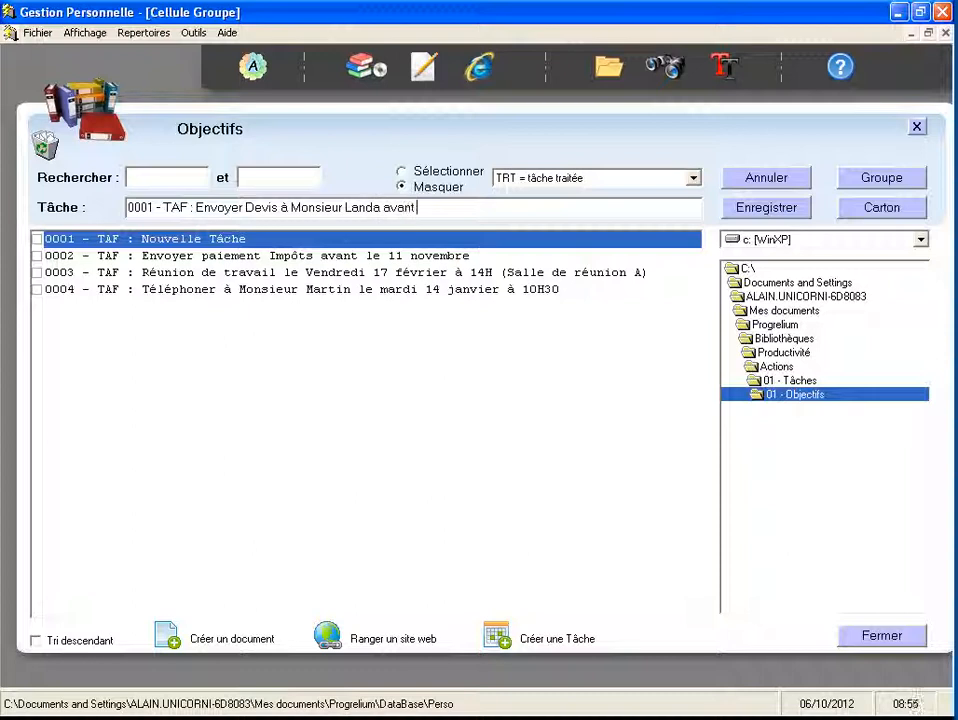
pyautogui.write(' fin de semain')
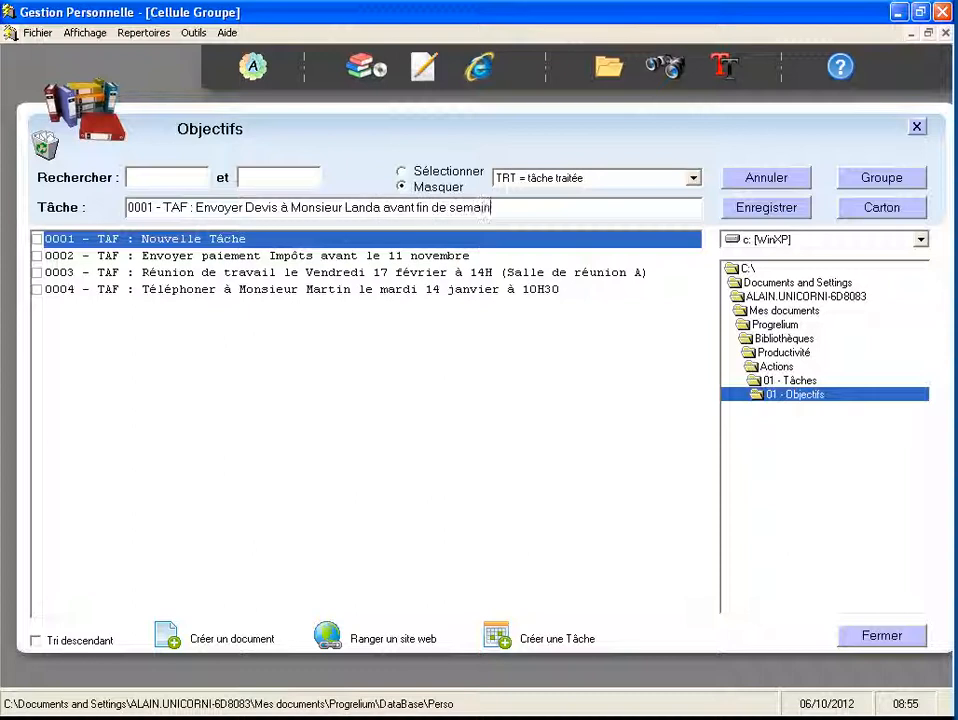
pyautogui.write('e')
pyautogui.press('Return')
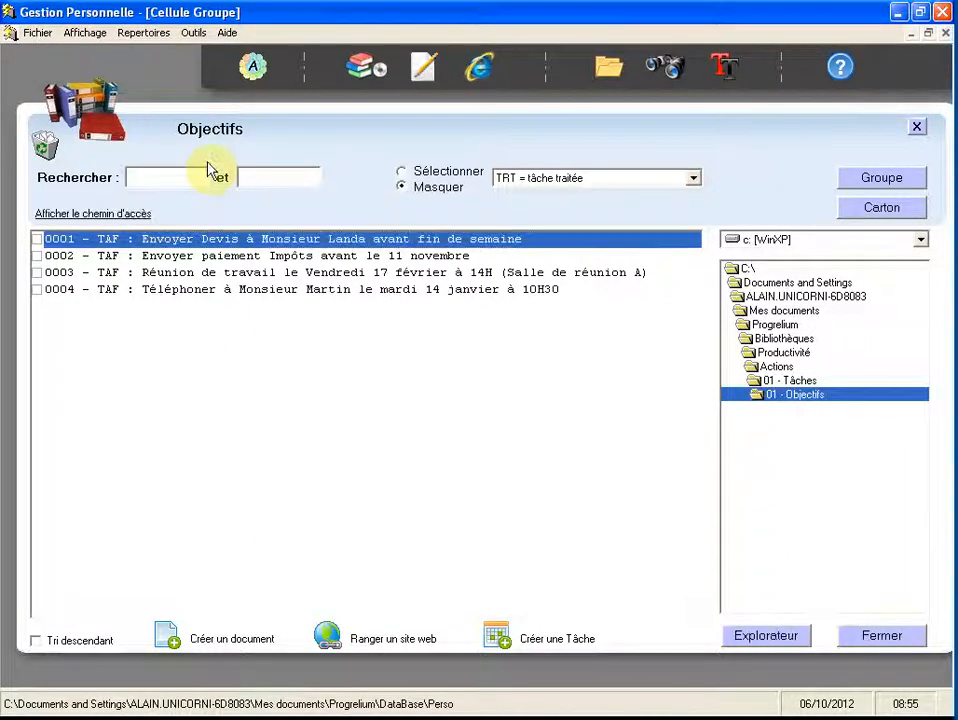
pyautogui.rightClick(139, 243)
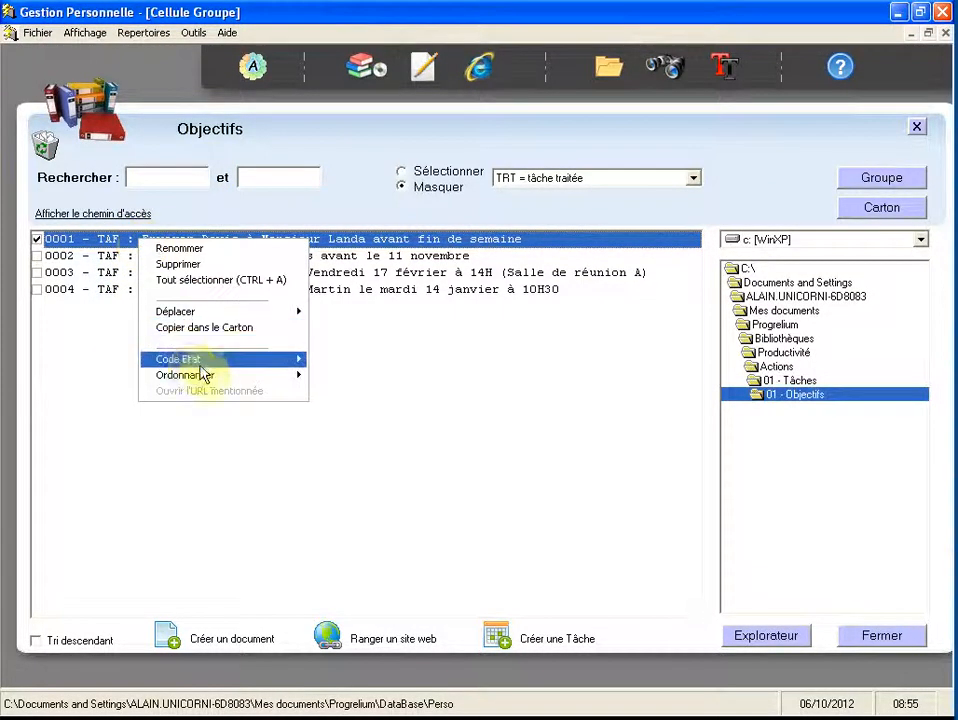
pyautogui.moveTo(192, 362)
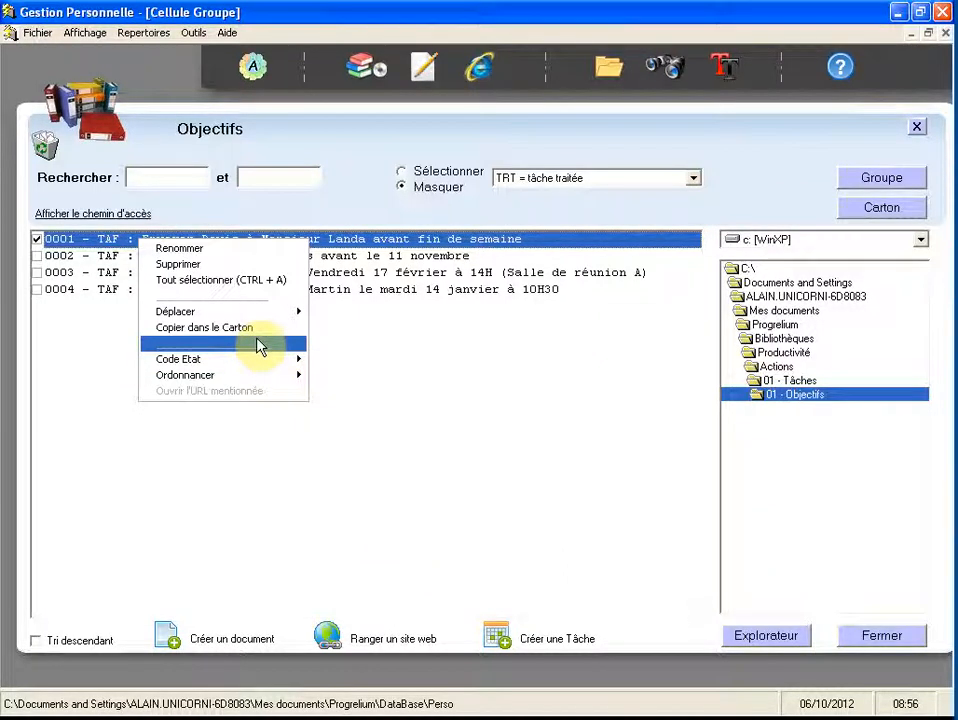
pyautogui.click(383, 256)
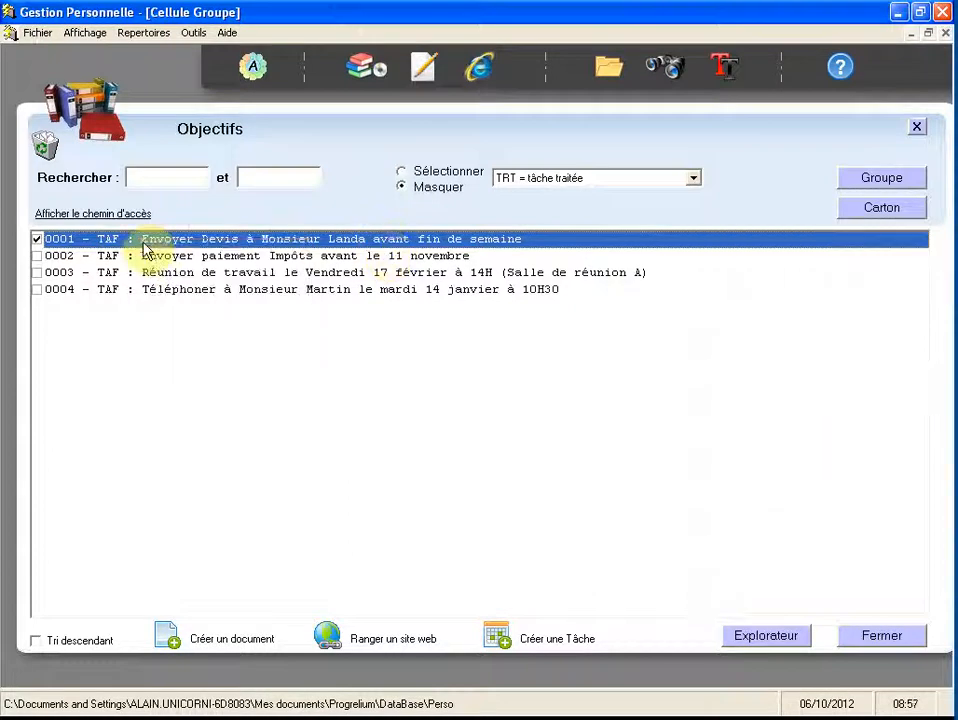
# Set the state code of the "Envoyer Devis" task to TQ2 (tâche importante et Pas urgente)
pyautogui.rightClick(267, 240)
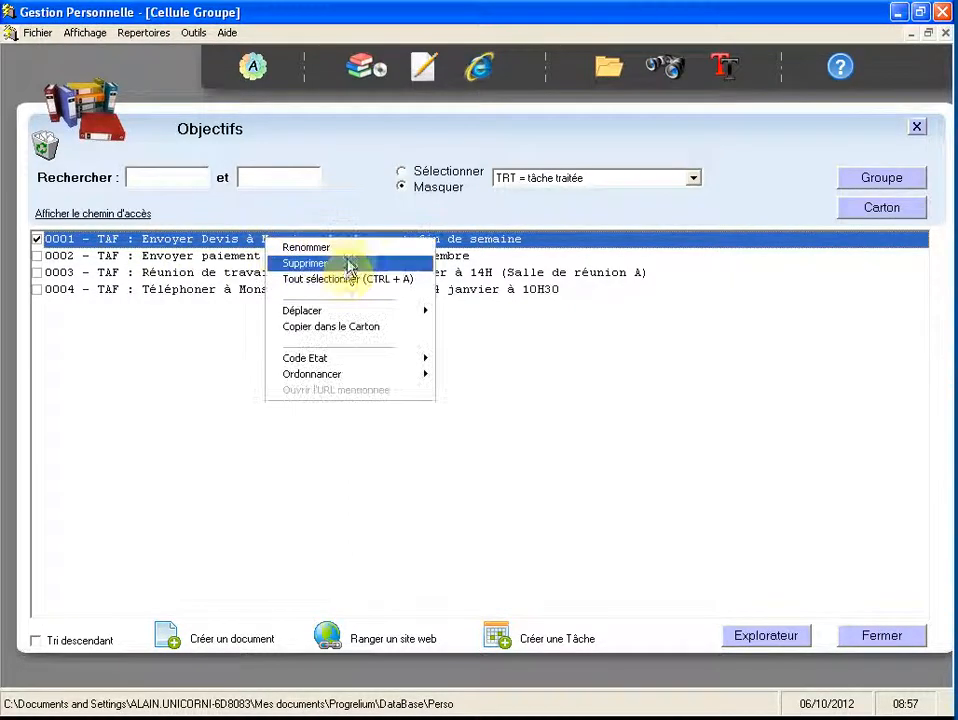
pyautogui.moveTo(336, 358)
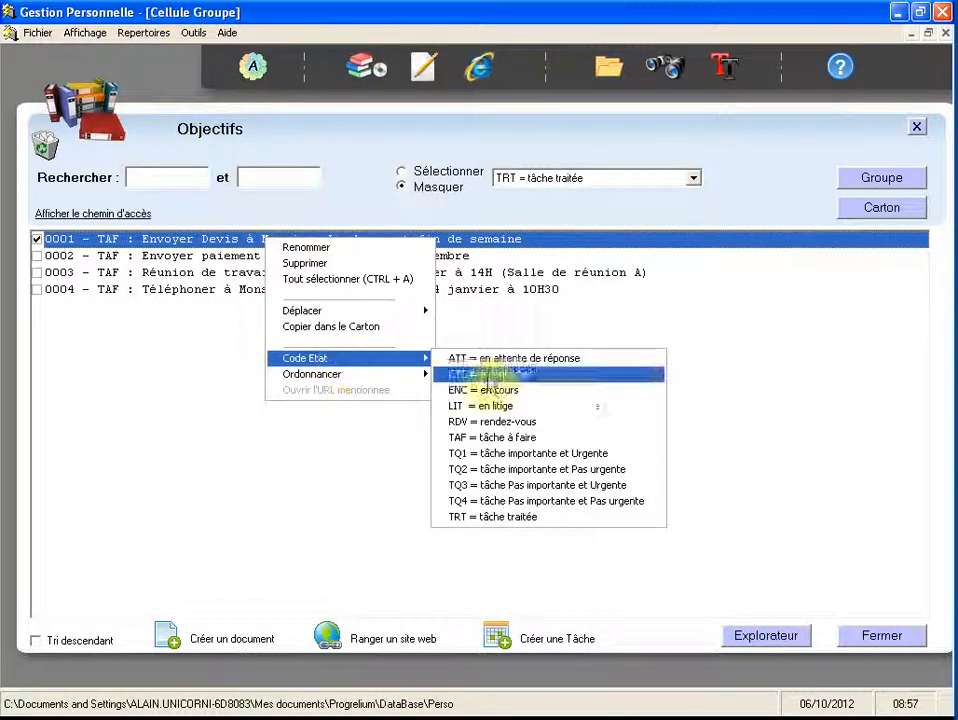
pyautogui.click(573, 474)
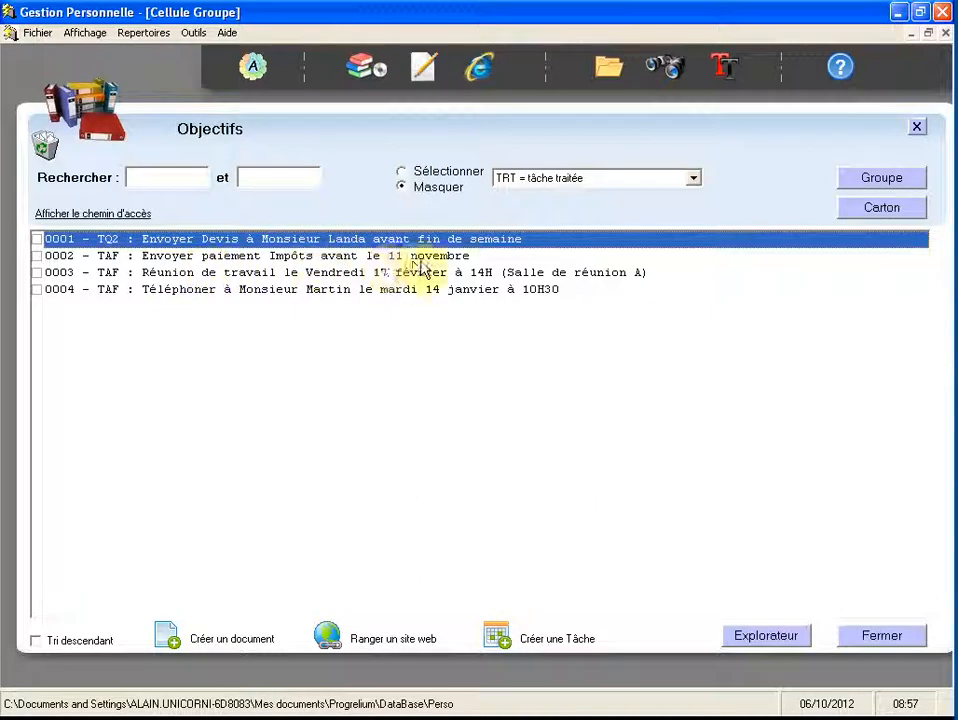
# Set the state code of the "Envoyer paiement Impôts" task to TQ2 (tâche importante et Pas urgente)
pyautogui.click(370, 256)
pyautogui.rightClick(370, 258)
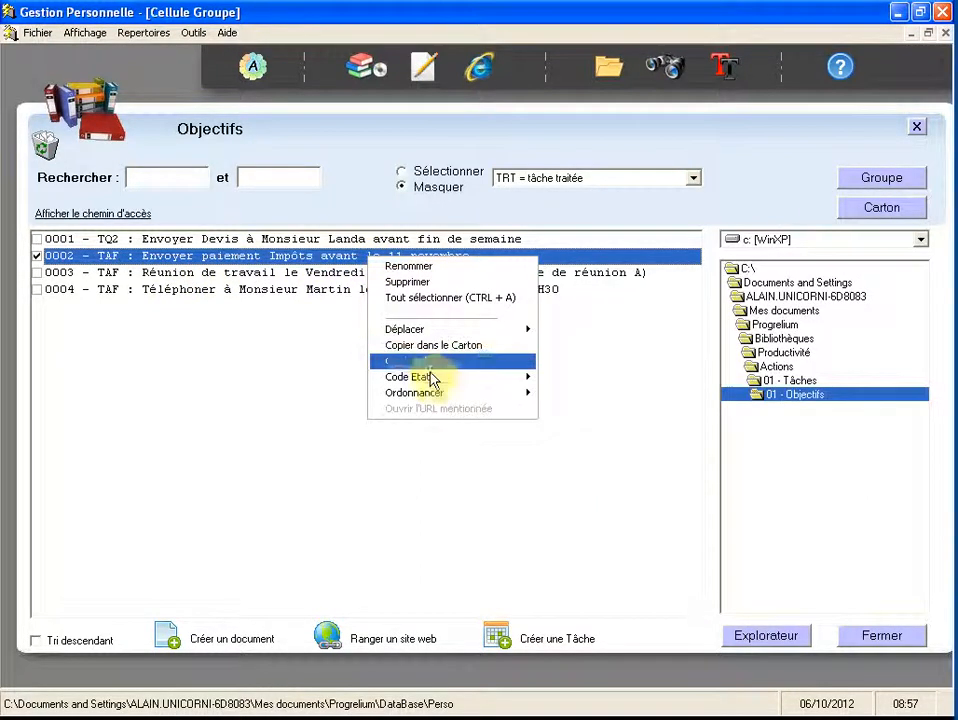
pyautogui.moveTo(475, 381)
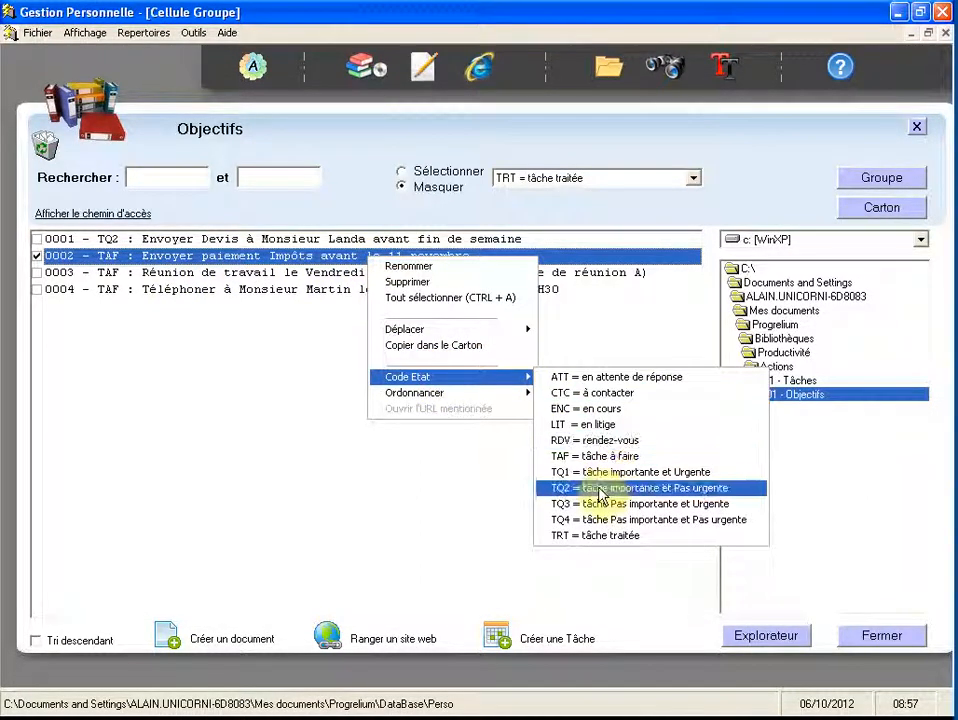
pyautogui.click(722, 495)
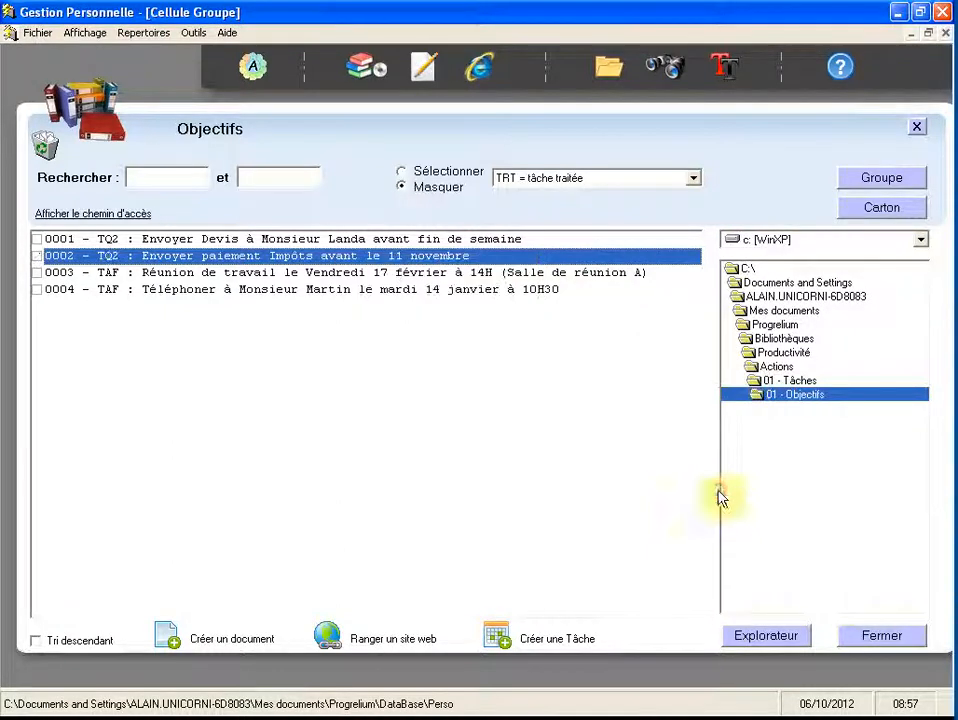
# Set the state code of the "Réunion de travail le Vendredi 17 février" task to RDV (rendez-vous)
pyautogui.click(150, 273)
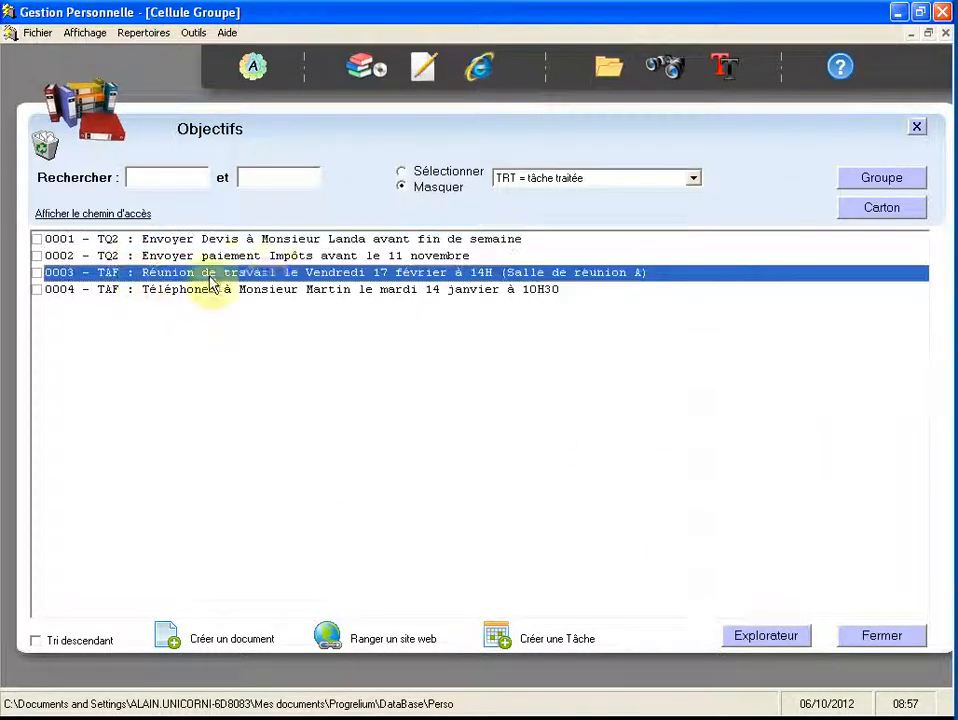
pyautogui.rightClick(316, 276)
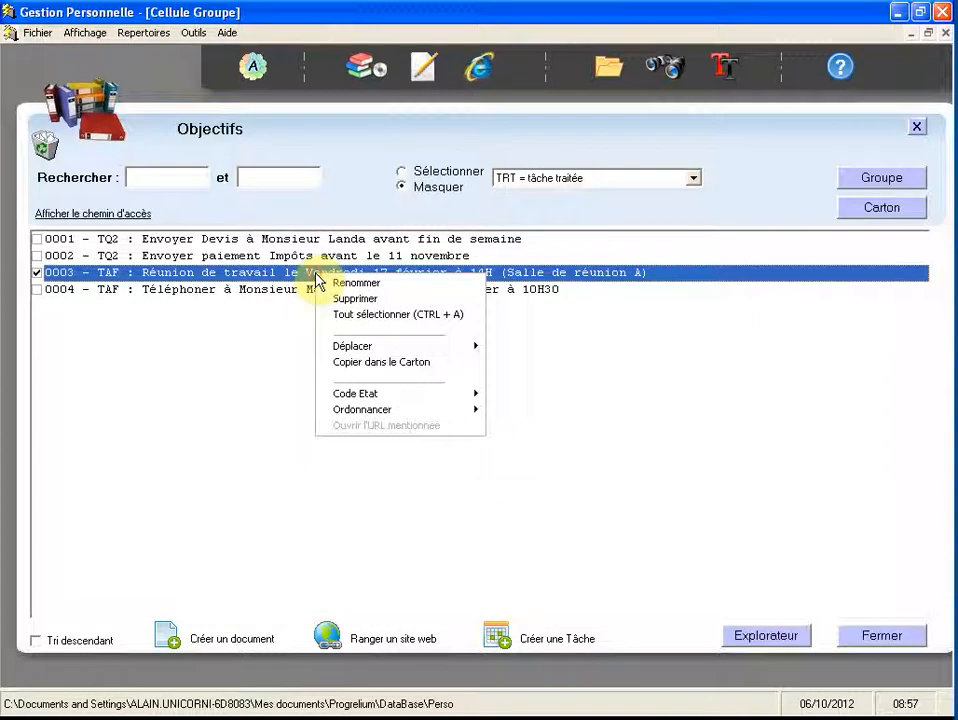
pyautogui.moveTo(397, 400)
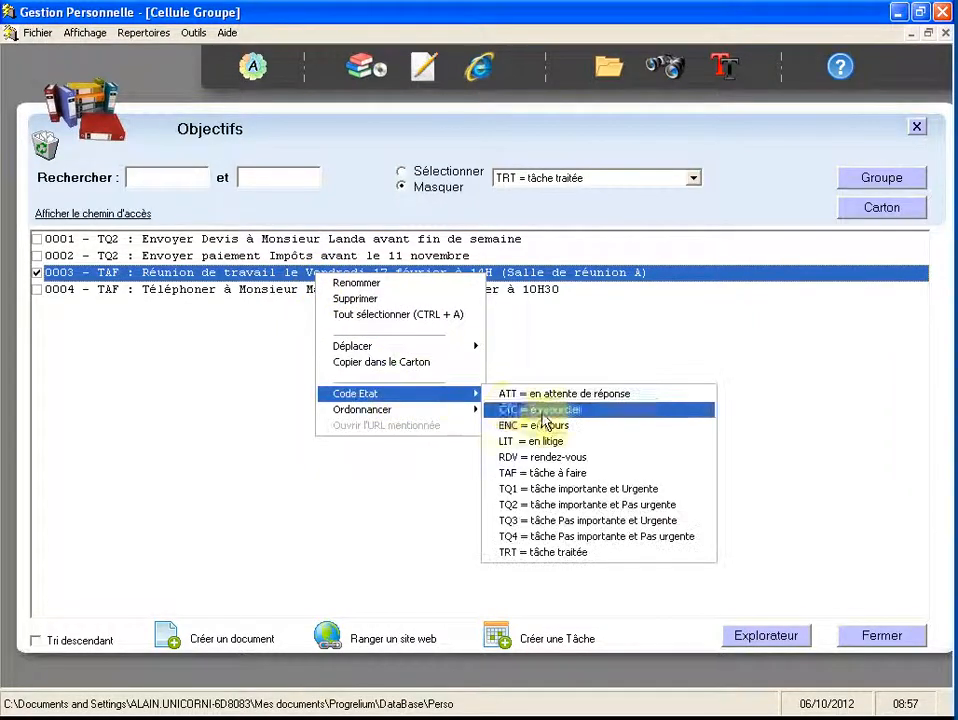
pyautogui.click(526, 457)
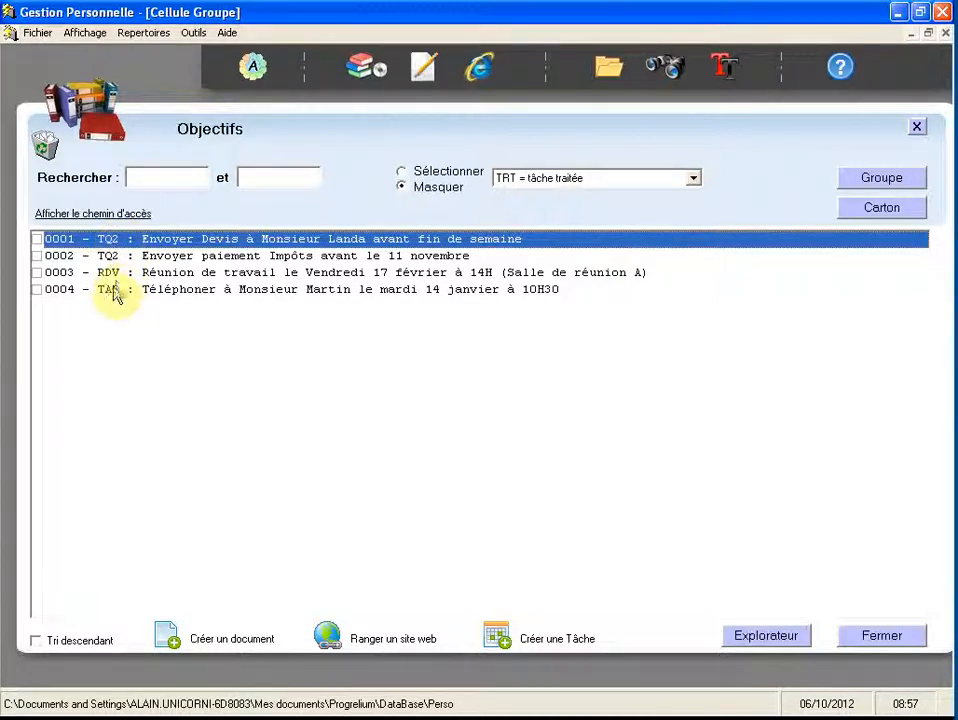
# Set the state code of the "Téléphoner à" task of mardi 14 janvier to CTC (à contacter)
pyautogui.click(185, 300)
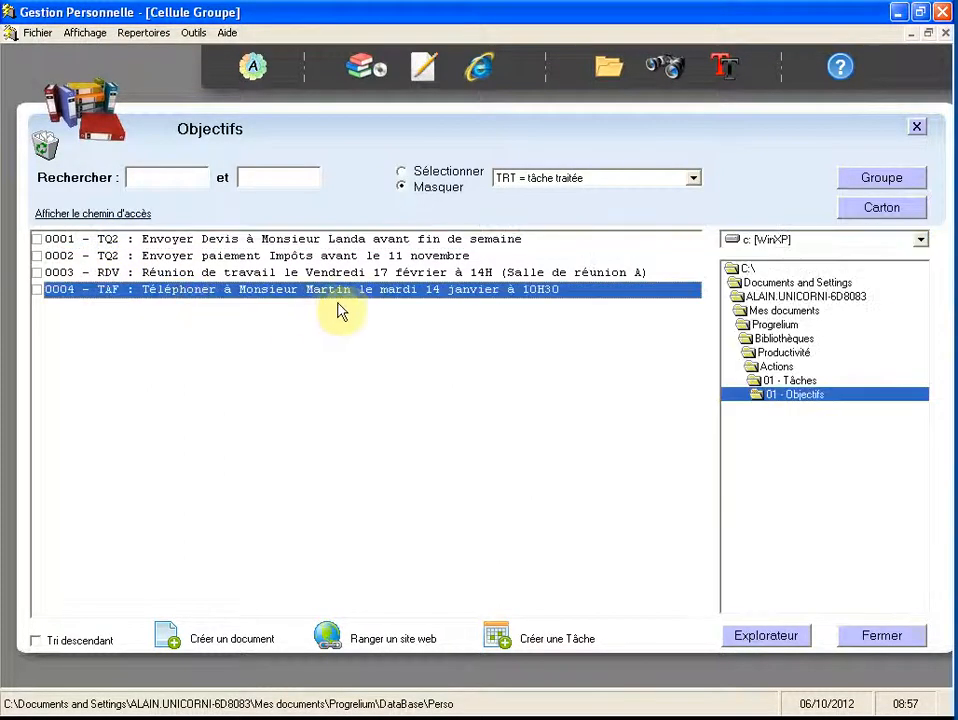
pyautogui.rightClick(231, 303)
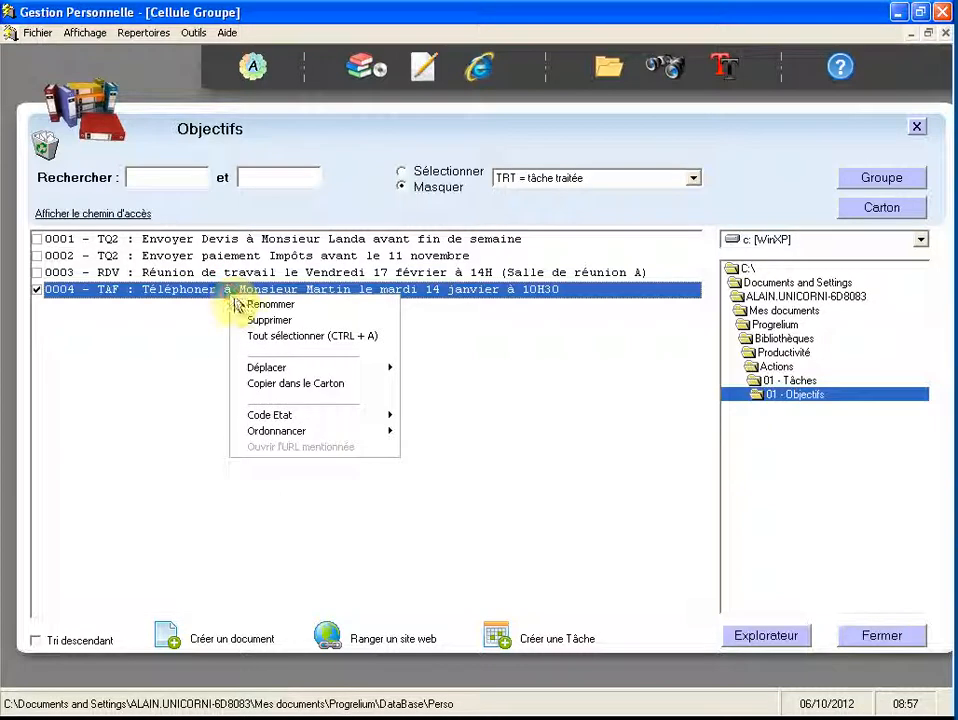
pyautogui.moveTo(306, 418)
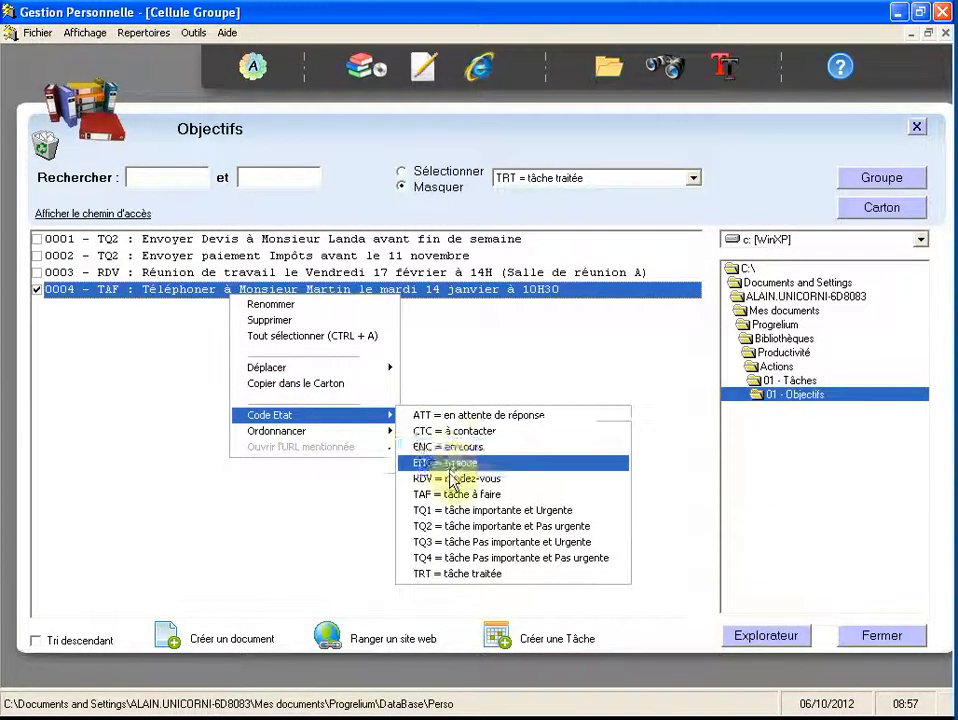
pyautogui.click(511, 431)
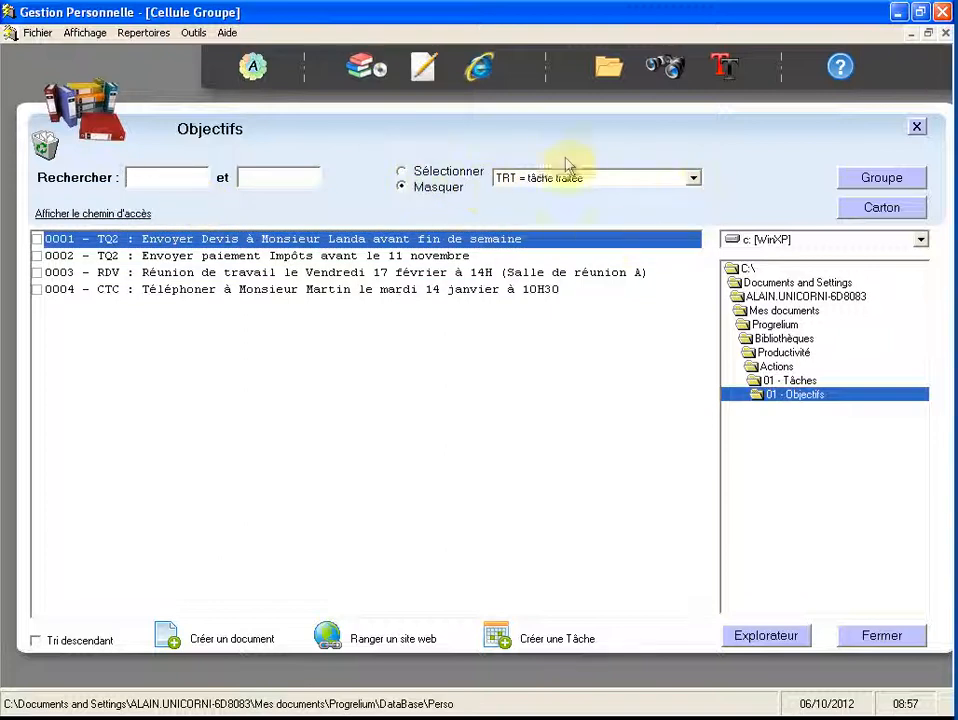
# Filter the task list in Sélectionner mode to TQ2 (tâche importante et Pas urgente) tasks only
pyautogui.click(402, 176)
pyautogui.click(575, 183)
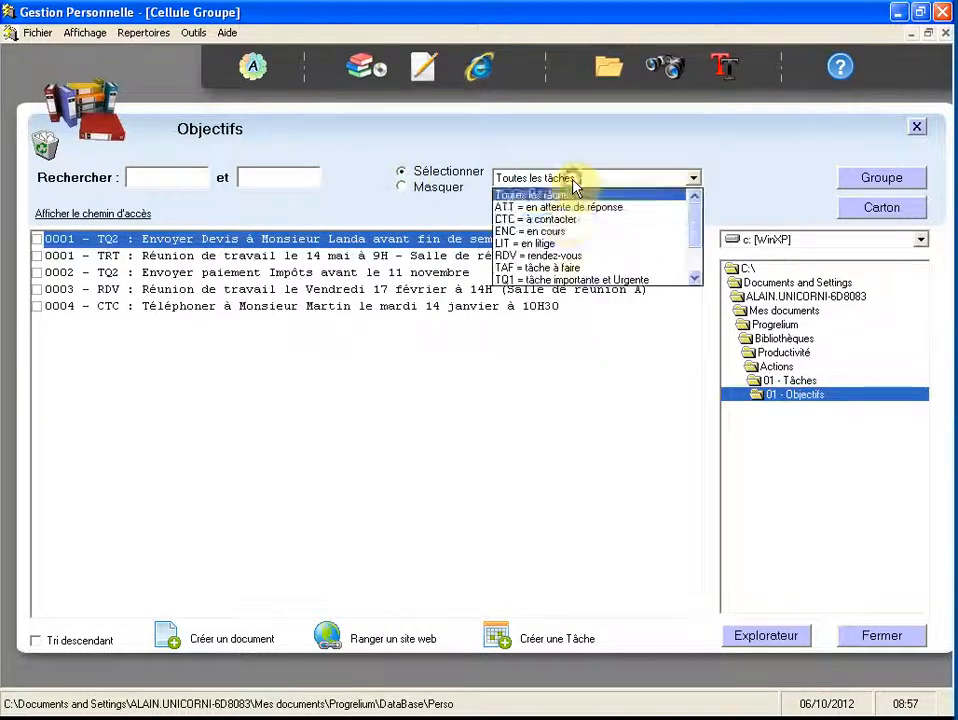
pyautogui.scroll(-2, 560, 248)
pyautogui.click(547, 244)
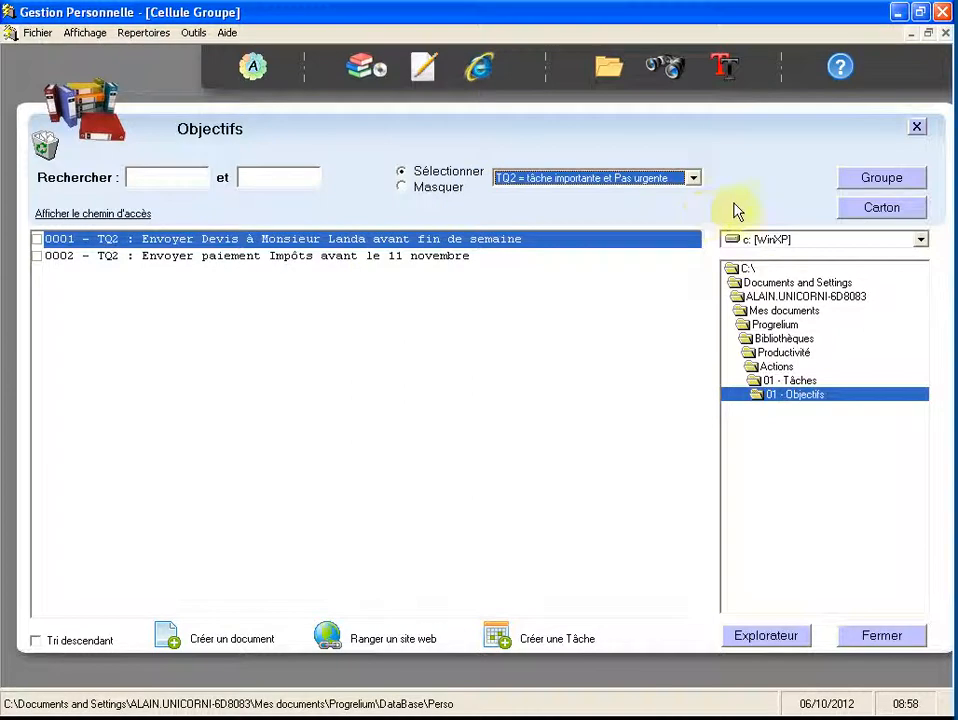
# Filter the task list in Sélectionner mode to CTC (à contacter) tasks only
pyautogui.click(697, 180)
pyautogui.scroll(2, 548, 235)
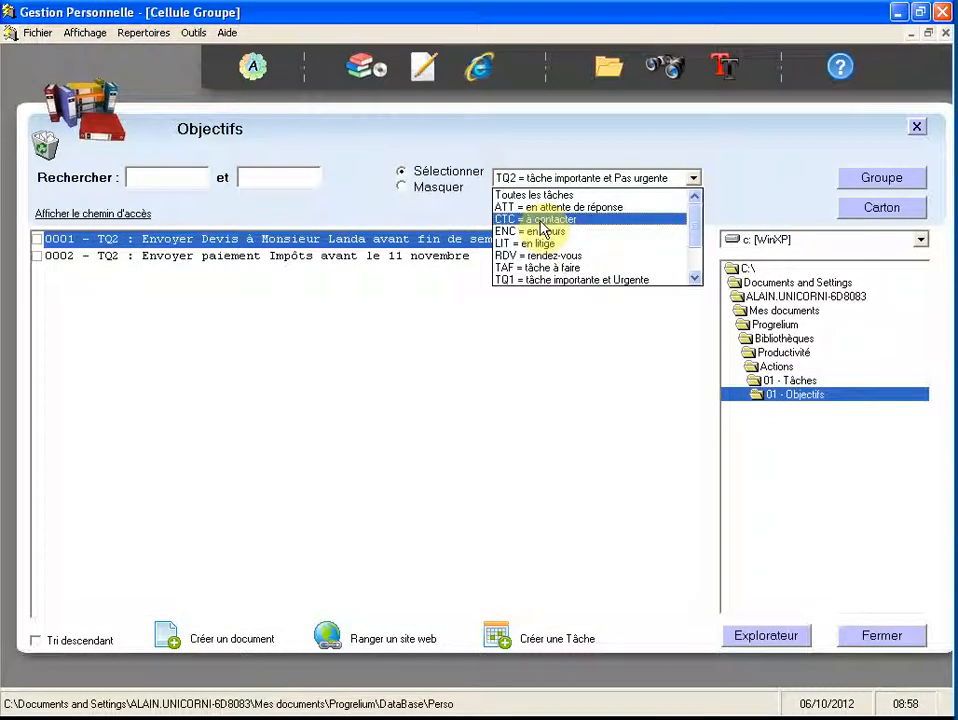
pyautogui.click(541, 221)
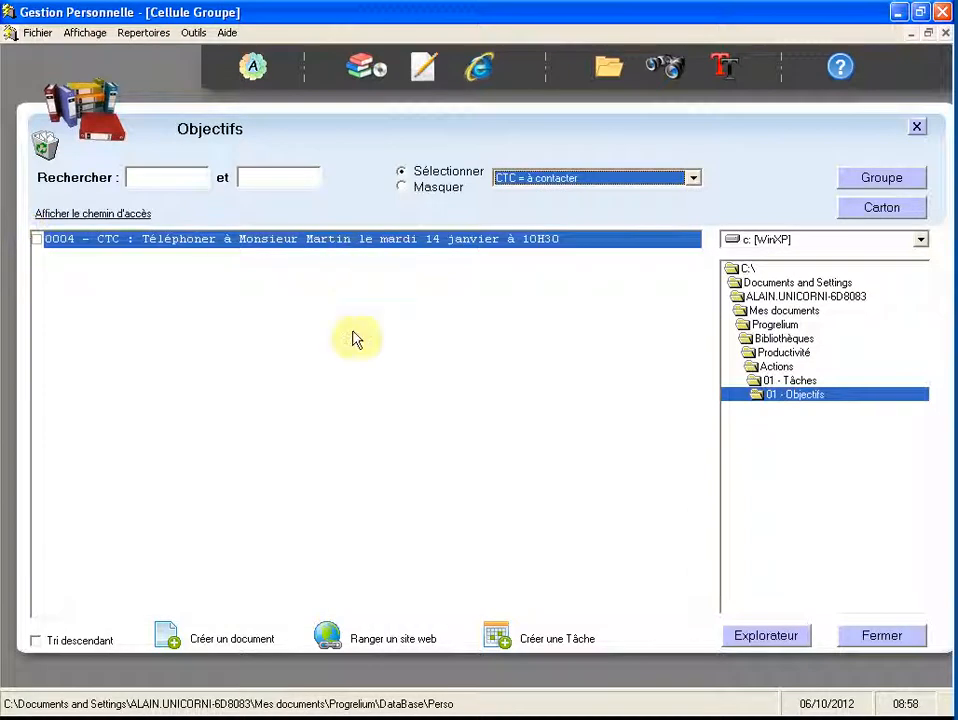
# Set the state-code filter to Toutes les tâches to list every task of the Objectifs group
pyautogui.click(695, 180)
pyautogui.scroll(1, 626, 220)
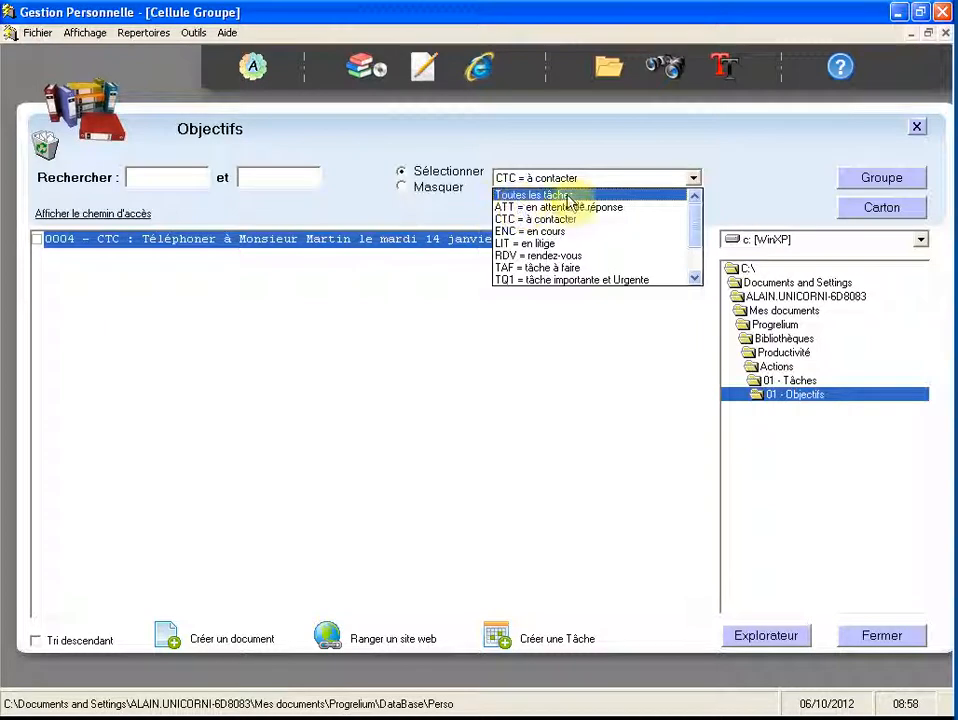
pyautogui.click(605, 197)
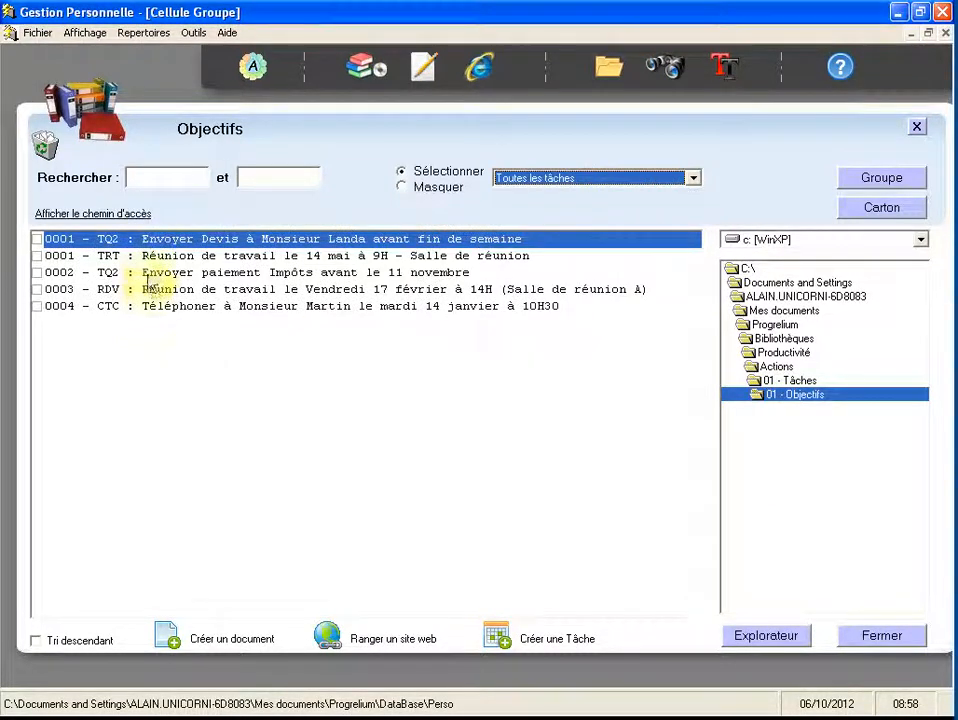
# Compare the full task list with the Masquer view for TRT (tâche traitée), leaving the treated tasks hidden
pyautogui.click(403, 188)
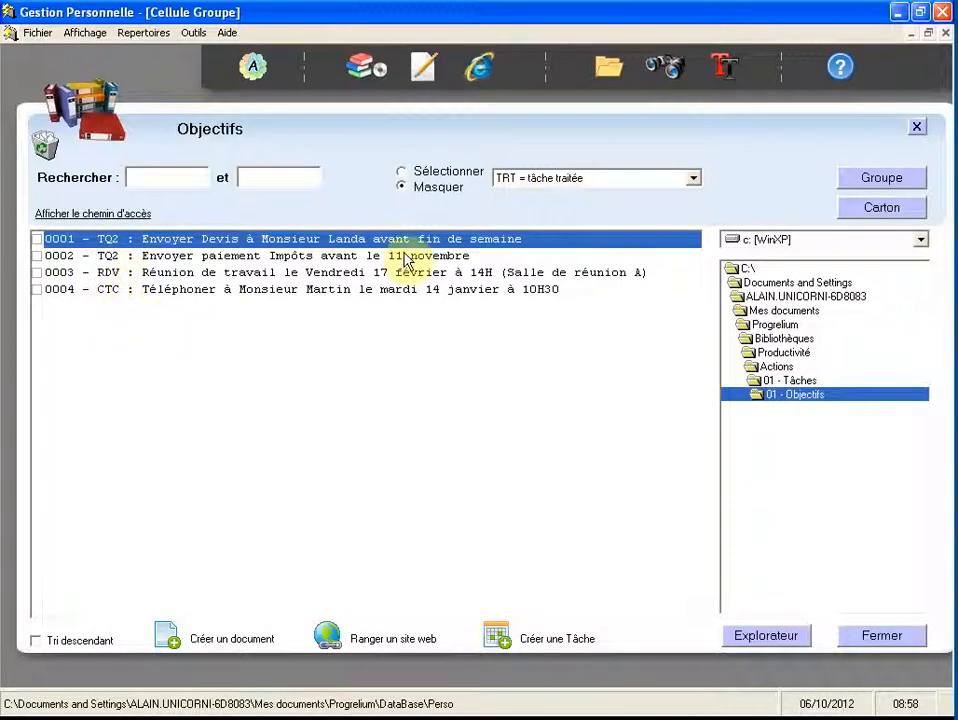
pyautogui.click(402, 173)
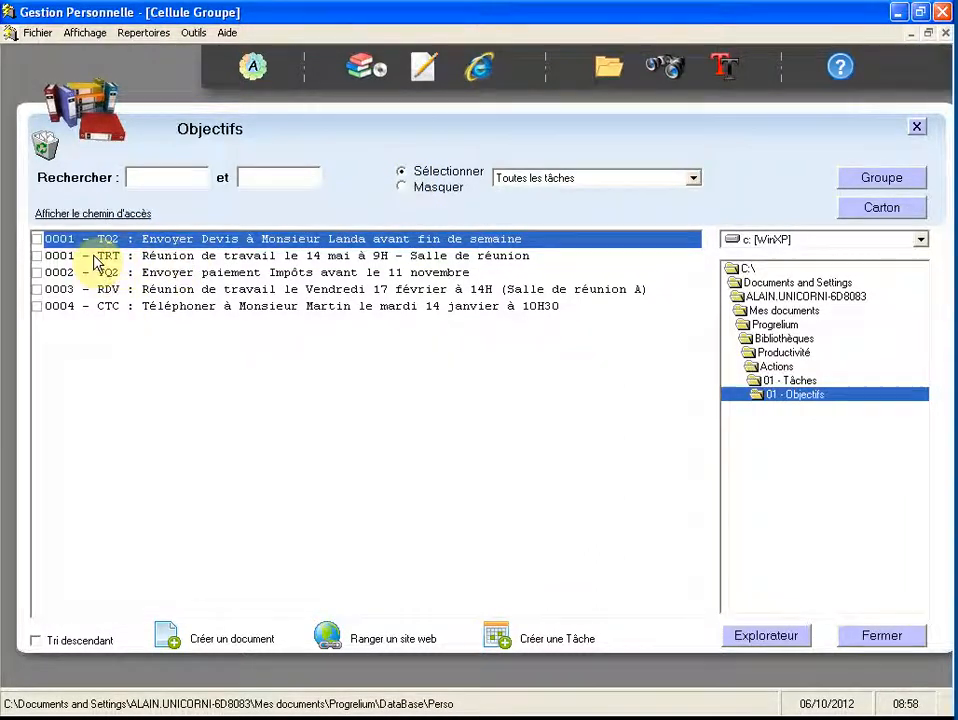
pyautogui.click(150, 256)
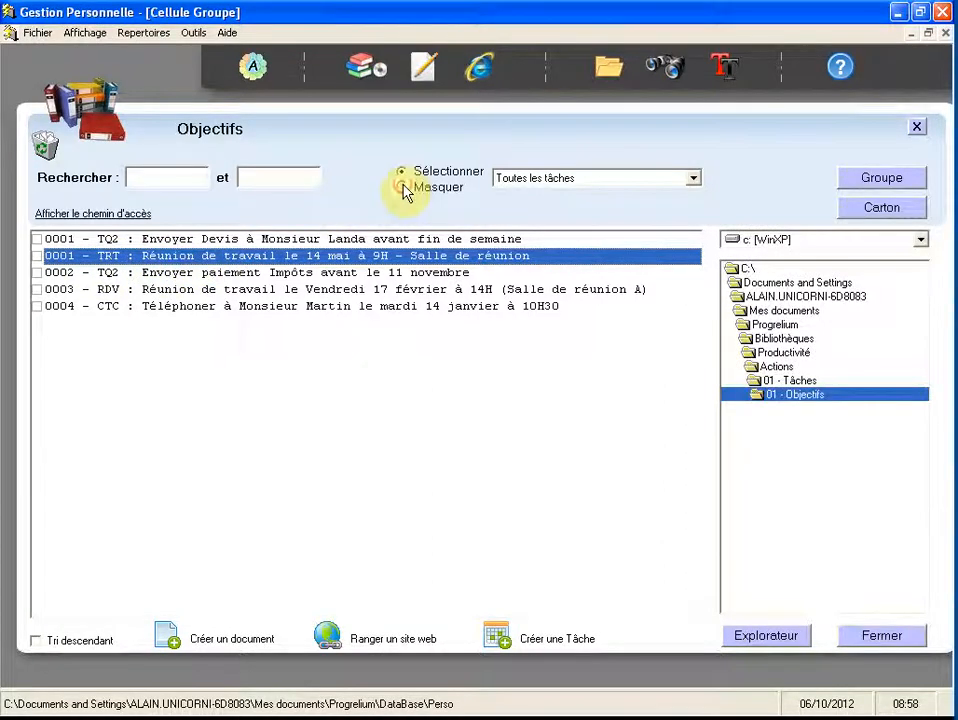
pyautogui.click(403, 188)
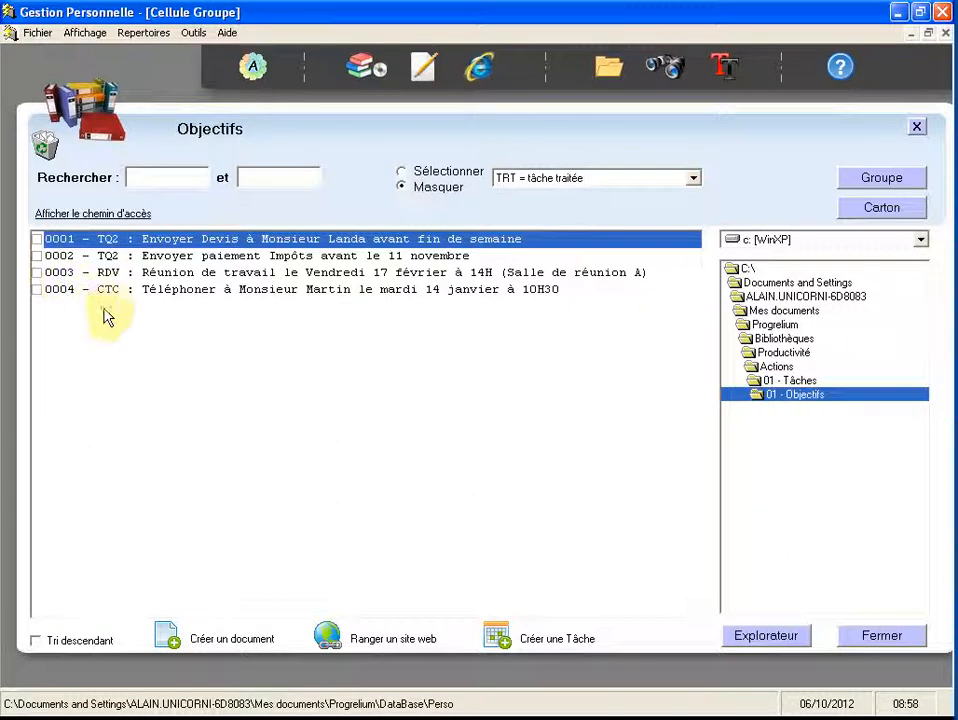
# Reorder the "Réunion de travail le Vendredi 17 février" task to first place with Placer en Premier, and redisplay the folder tree
pyautogui.click(165, 276)
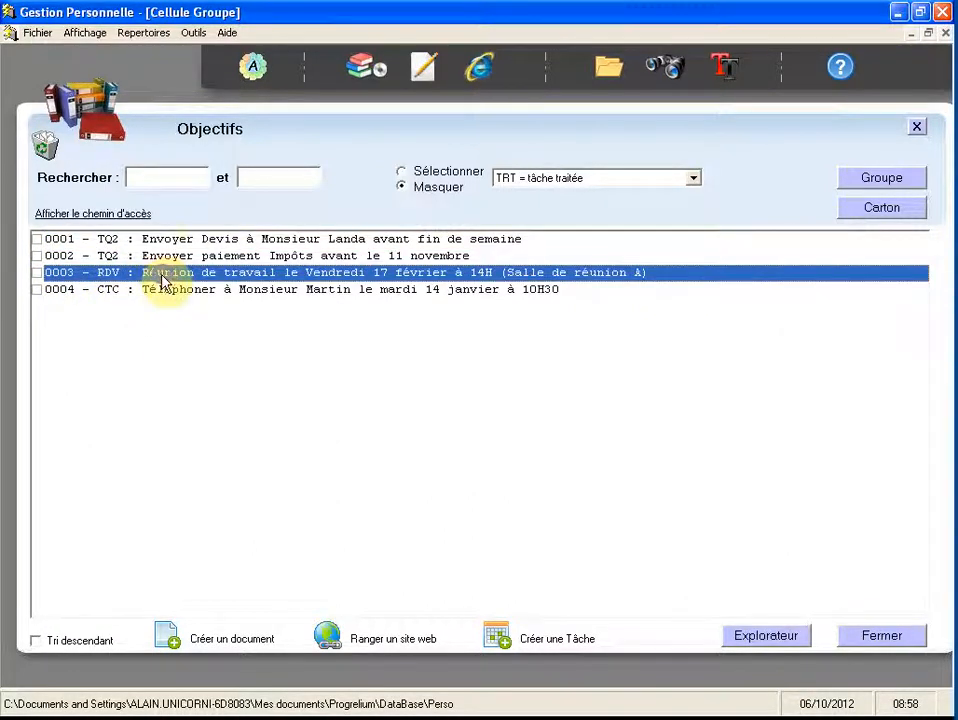
pyautogui.rightClick(162, 278)
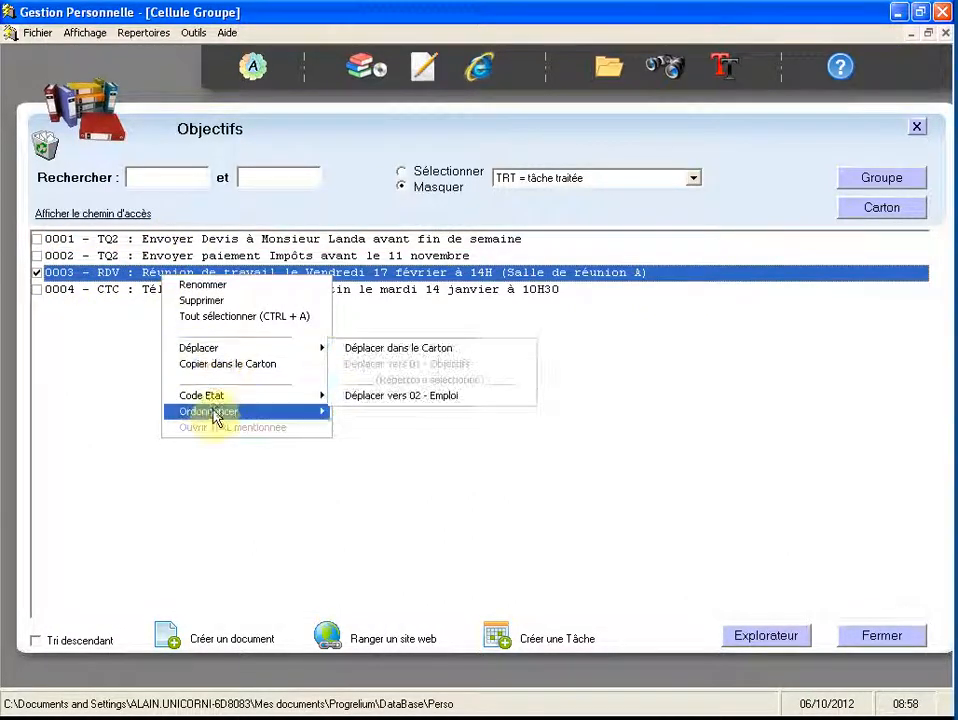
pyautogui.moveTo(214, 414)
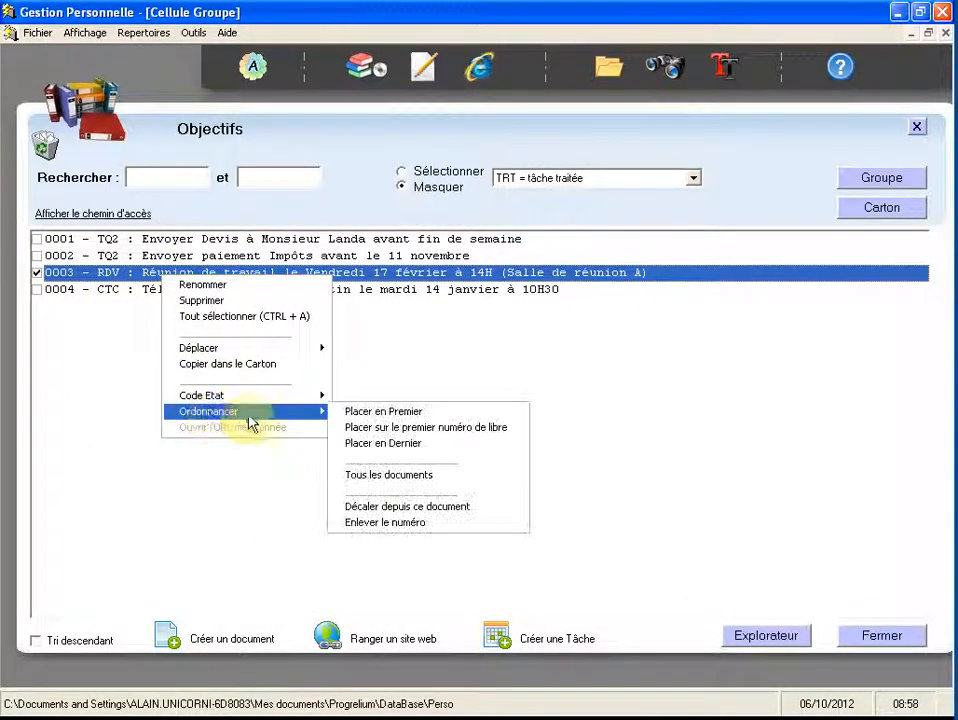
pyautogui.click(436, 412)
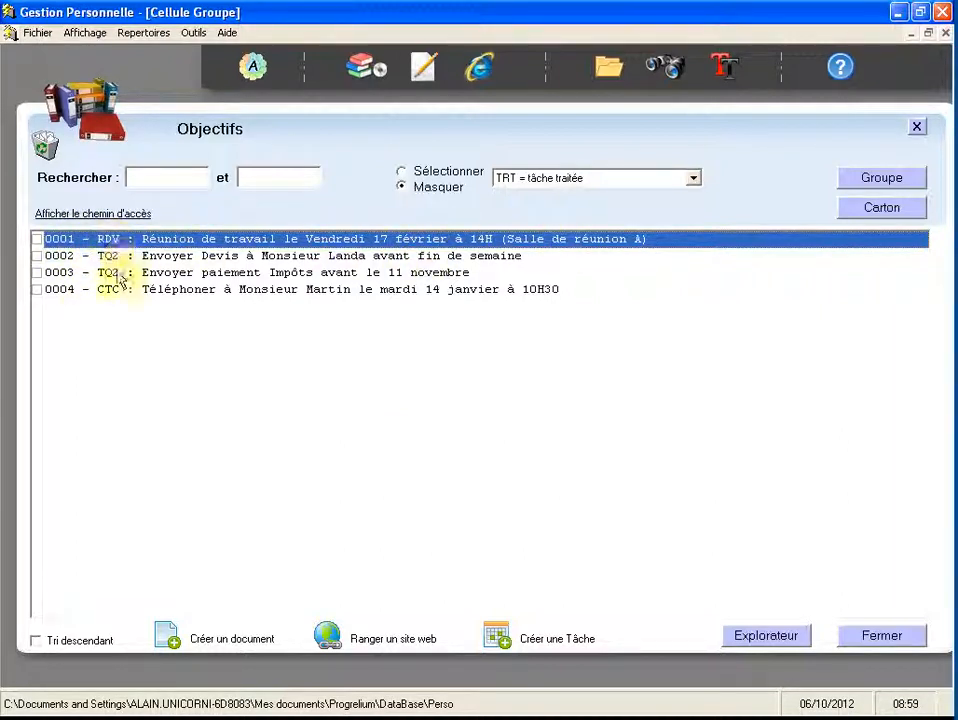
pyautogui.click(116, 213)
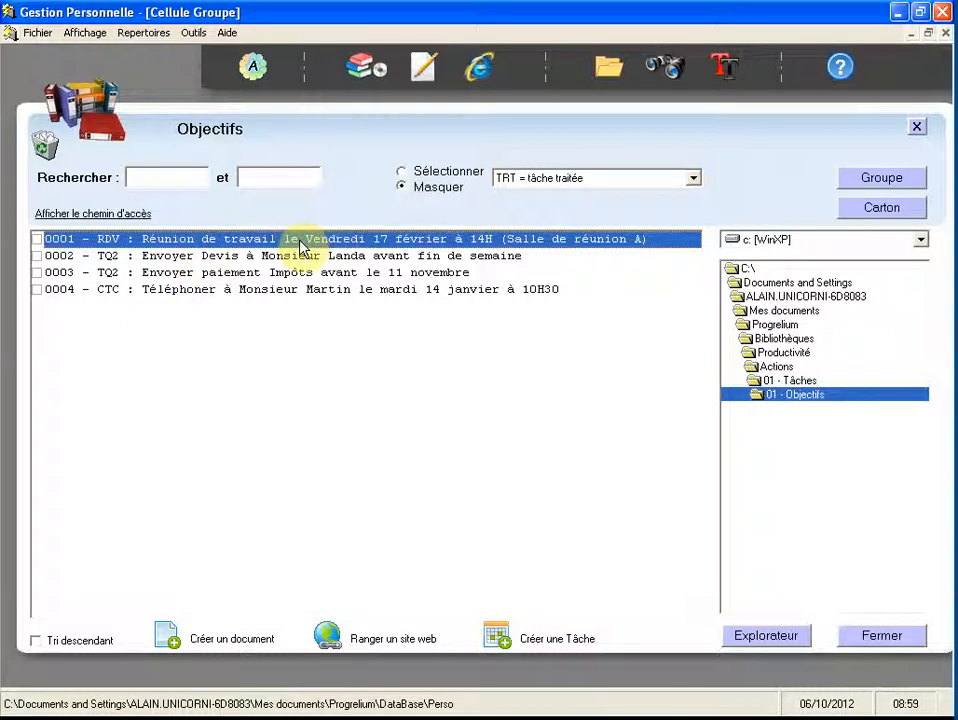
# Replace the "Note" text in the Vendredi 17 février meeting task's document with a few lines of filler text, then save and close it
pyautogui.doubleClick(199, 243)
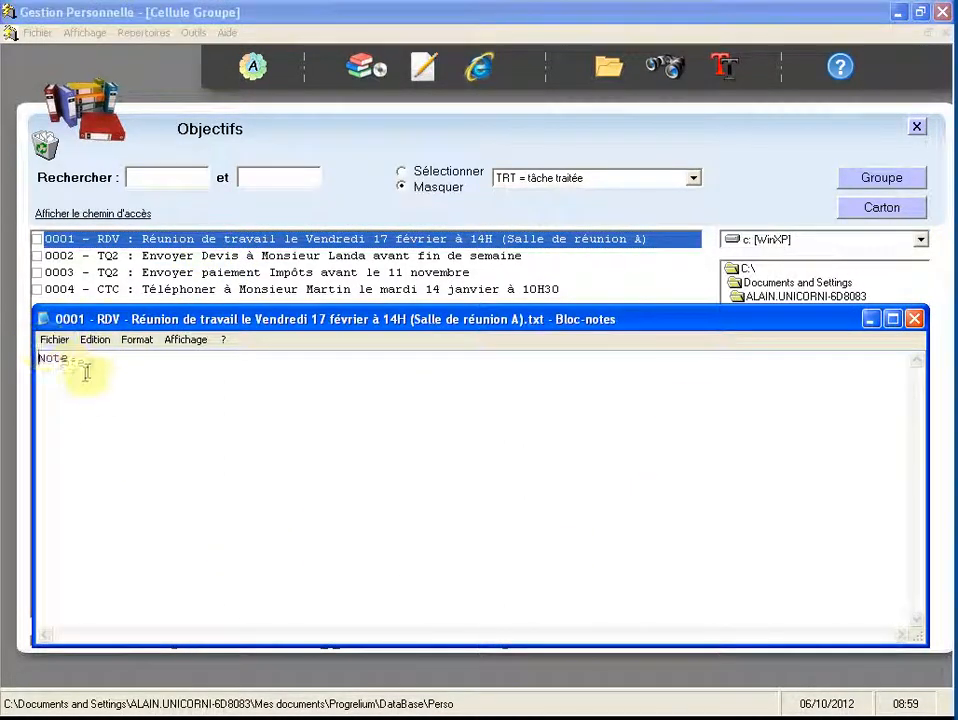
pyautogui.moveTo(81, 360); pyautogui.dragTo(12, 362)
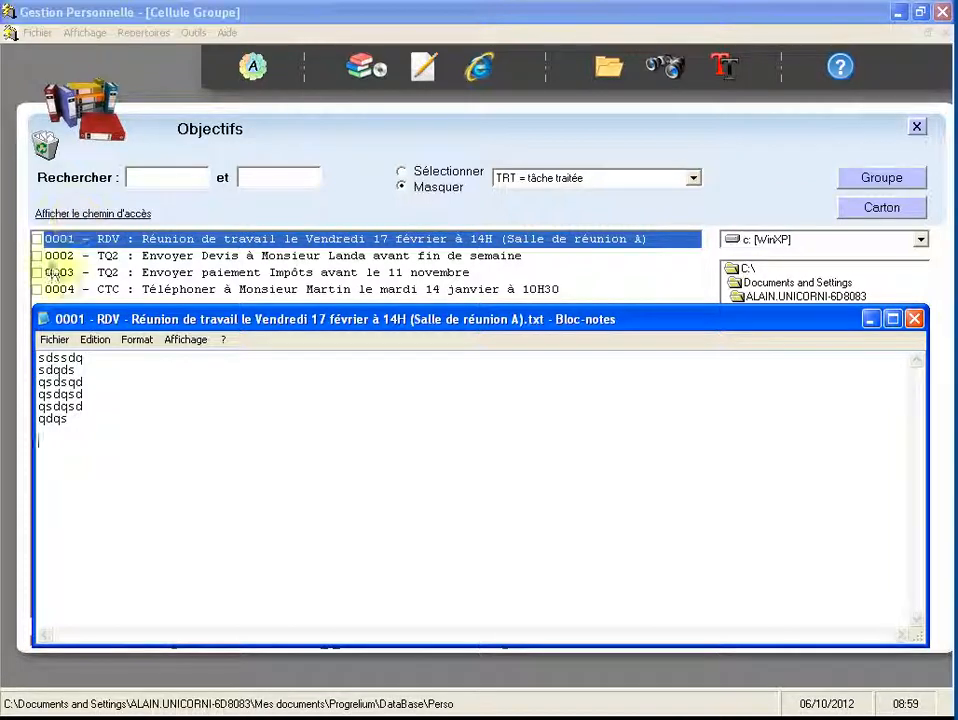
pyautogui.click(50, 339)
pyautogui.click(95, 391)
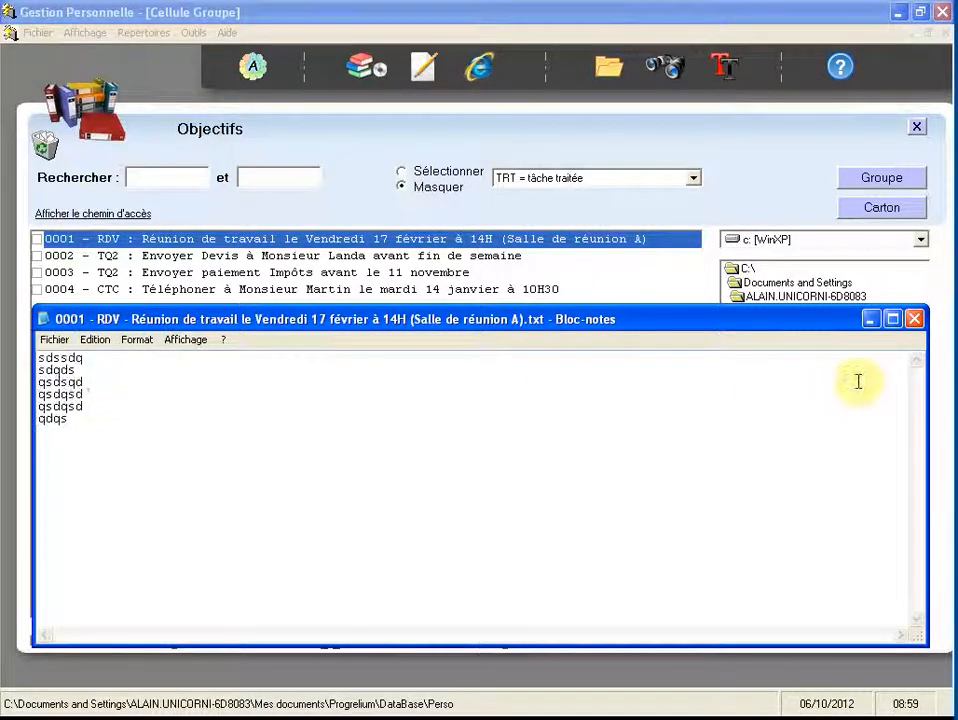
pyautogui.click(914, 318)
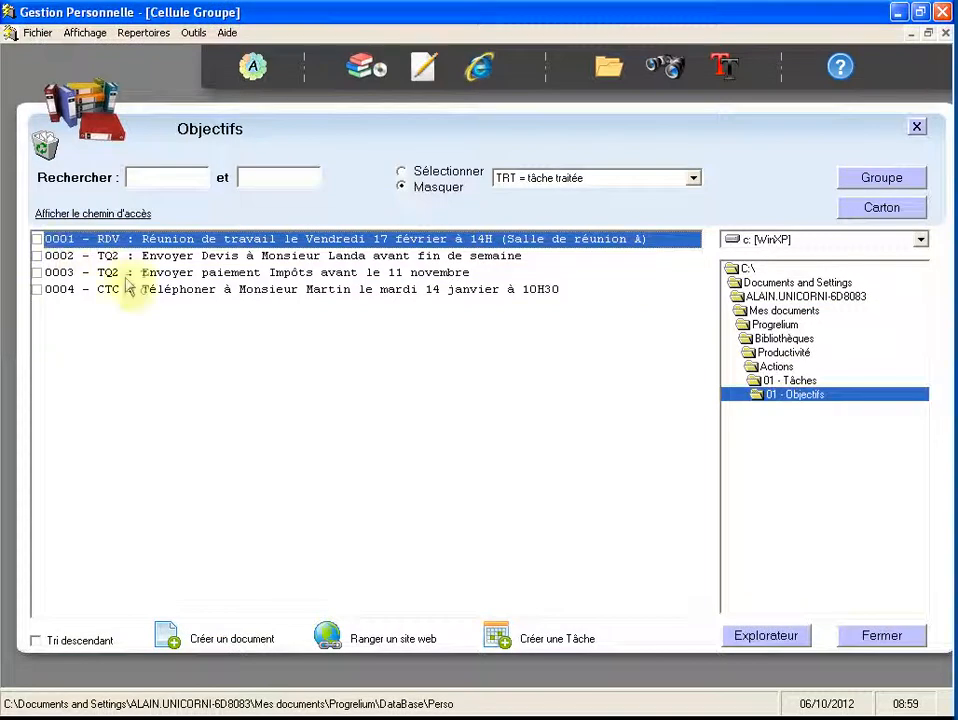
# Reopen the document of the Vendredi 17 février meeting task to check its saved text, and close it
pyautogui.doubleClick(126, 243)
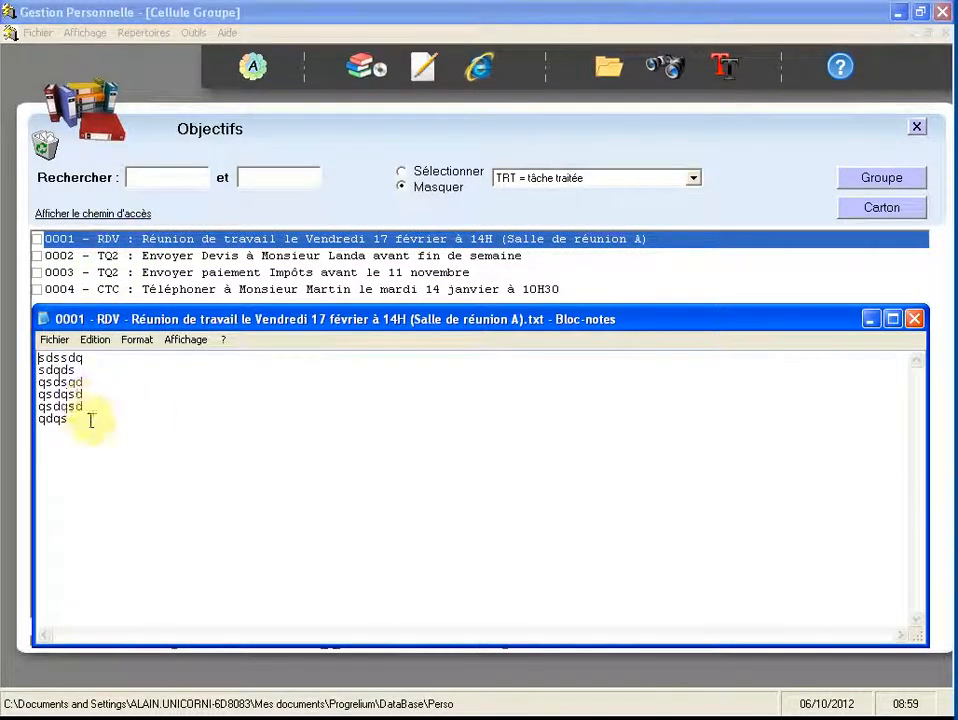
pyautogui.moveTo(92, 421); pyautogui.dragTo(38, 355)
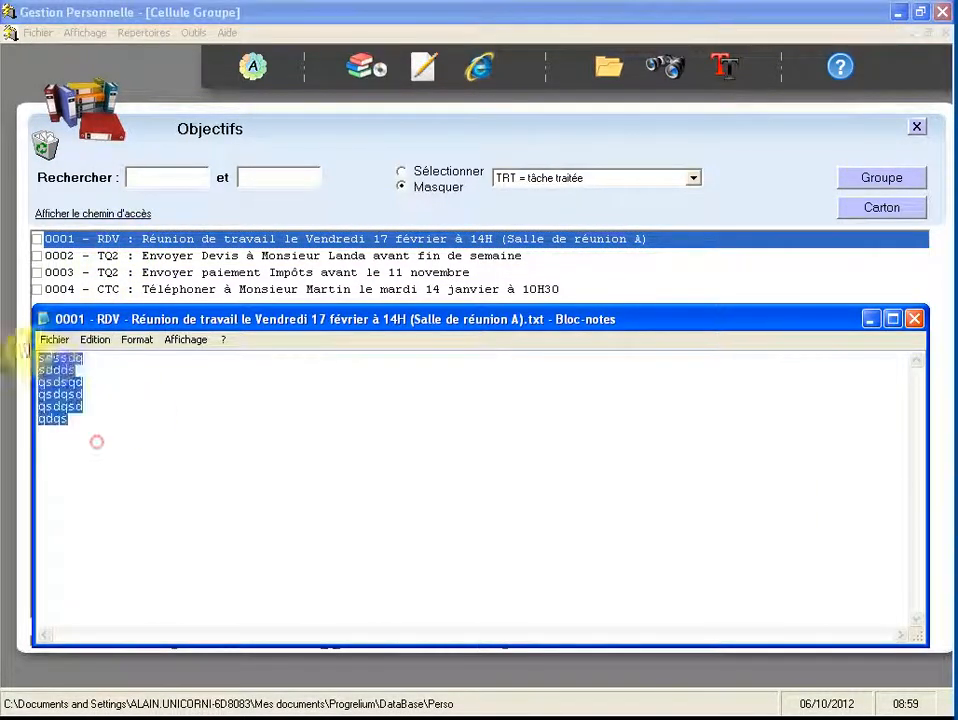
pyautogui.click(914, 318)
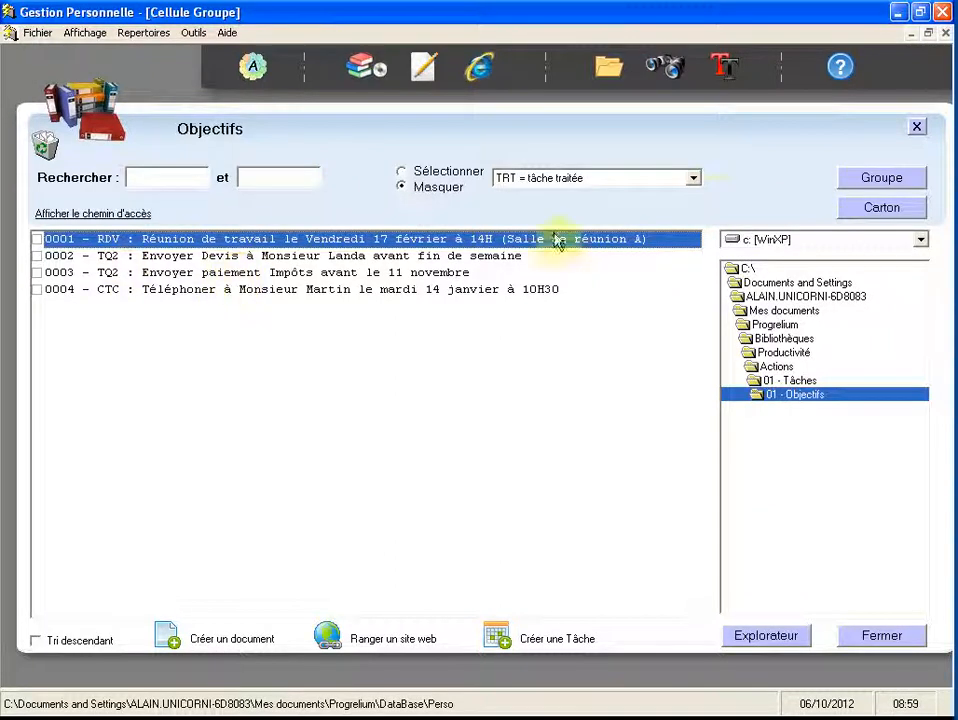
# Close and reopen the Objectifs group, and create a subfolder named "Tâches traitées" in 01 - Objectifs
pyautogui.click(916, 129)
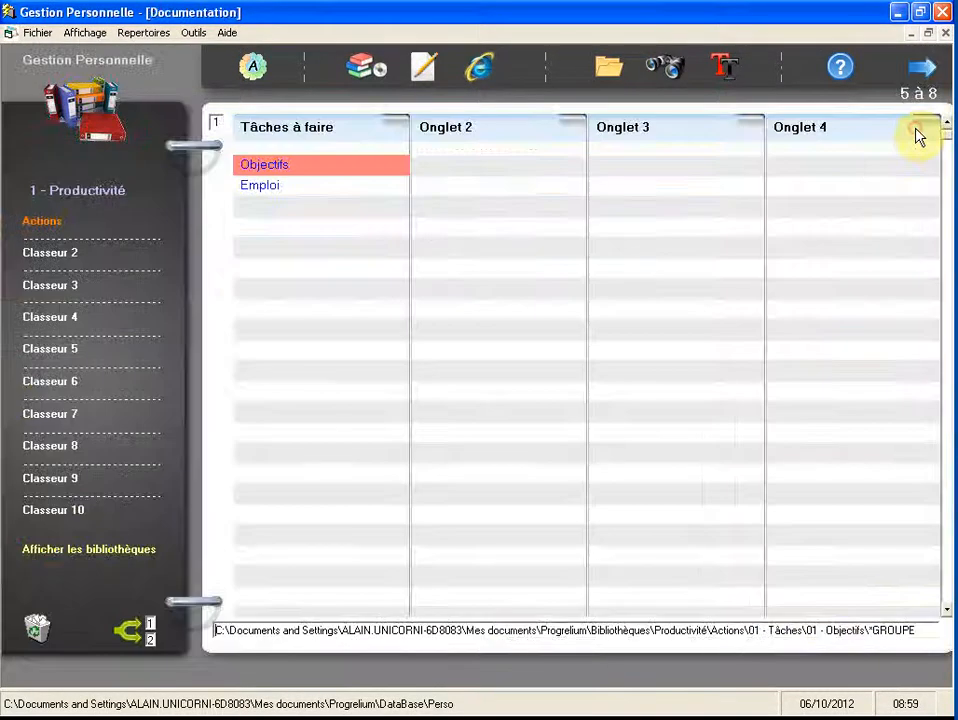
pyautogui.doubleClick(268, 165)
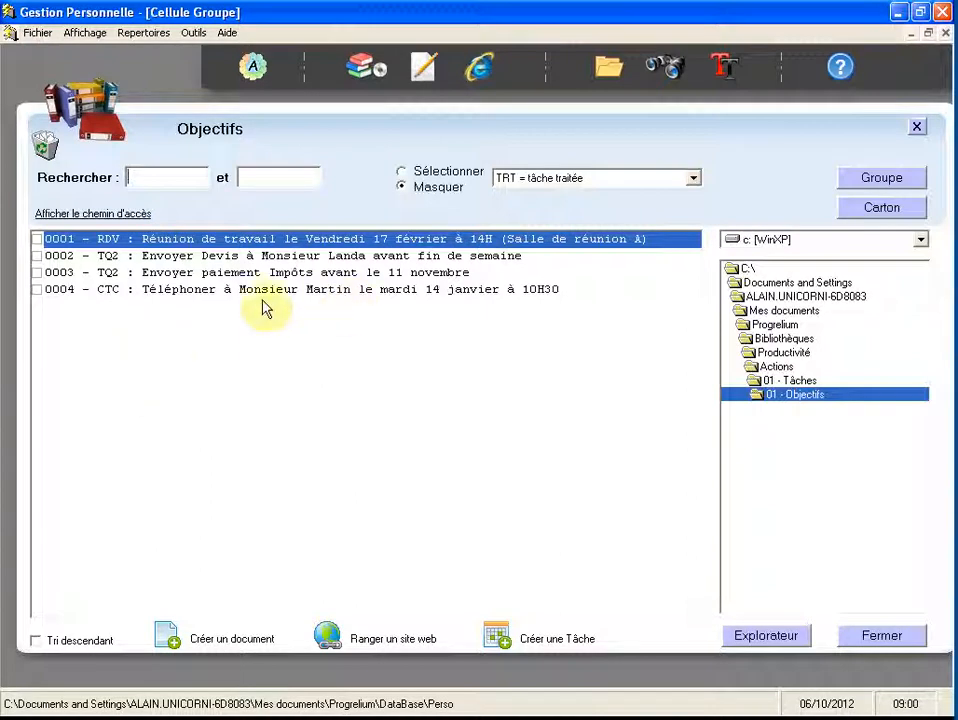
pyautogui.rightClick(790, 398)
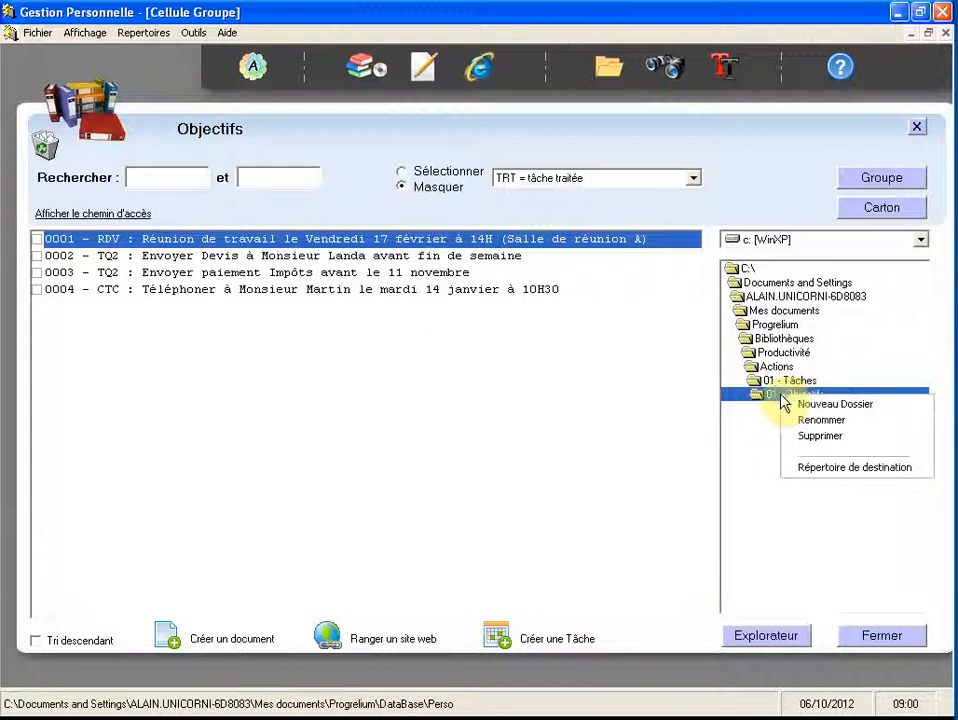
pyautogui.click(874, 406)
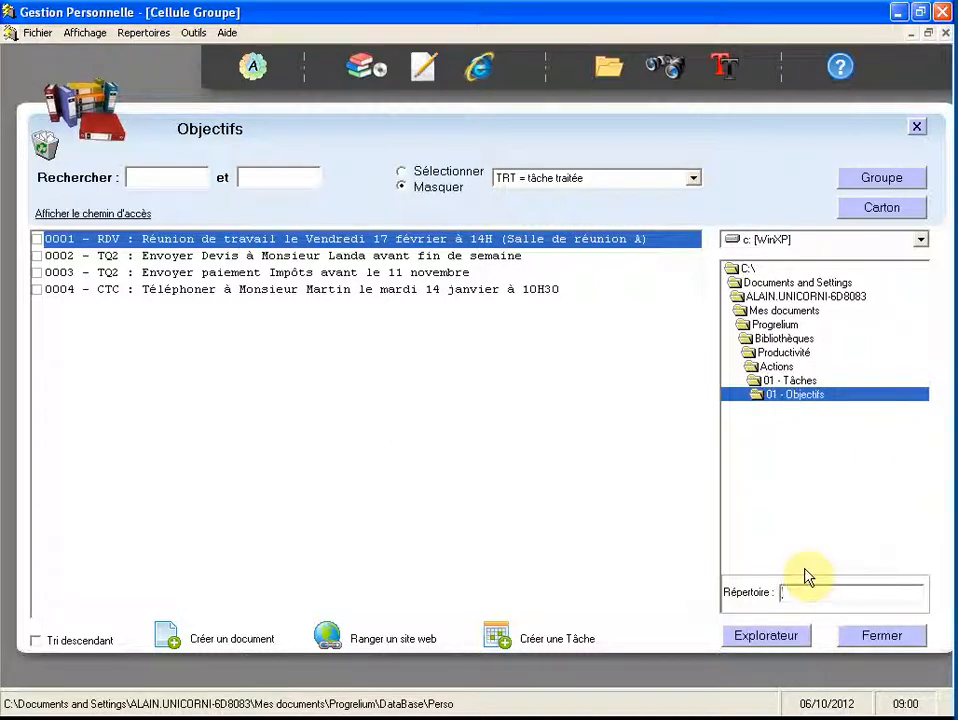
pyautogui.write('Tâches traitées')
pyautogui.press('Return')
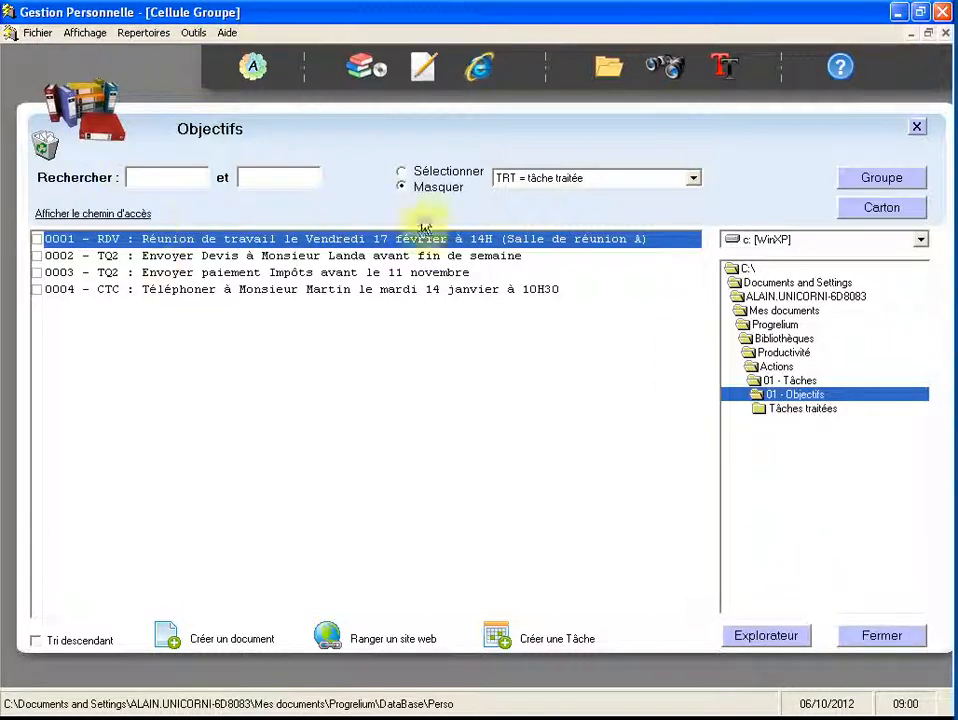
# Filter the task list in Sélectionner mode to TRT (tâche traitée) tasks only
pyautogui.click(401, 173)
pyautogui.click(520, 178)
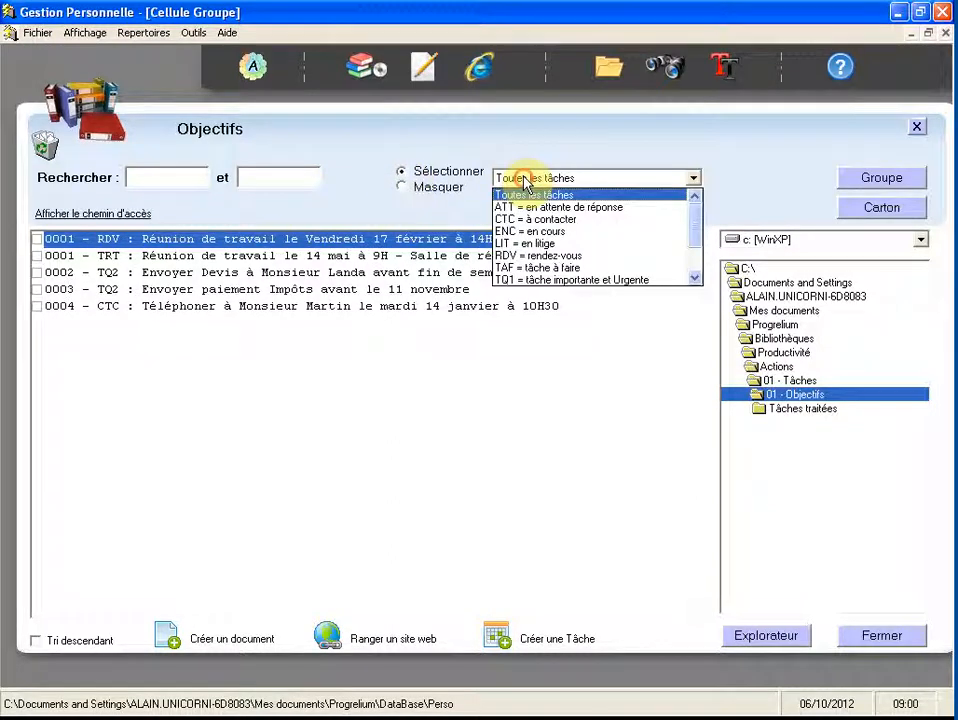
pyautogui.scroll(-2, 517, 275)
pyautogui.click(520, 280)
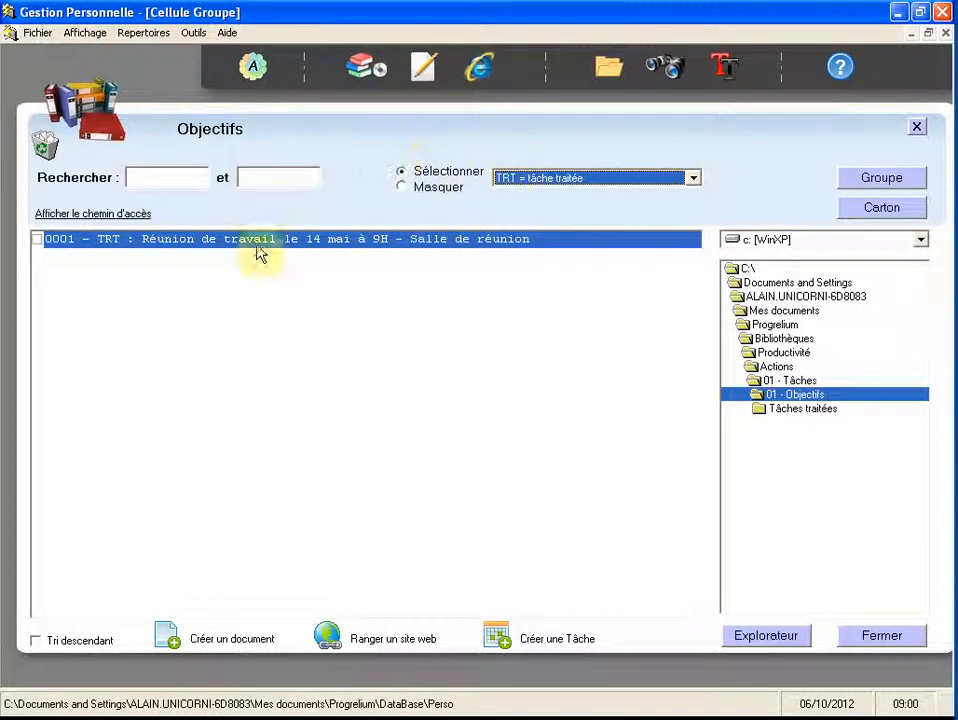
# Move the "Réunion de travail le 14 mai à 9H" task into the Tâches traitées folder
pyautogui.rightClick(88, 248)
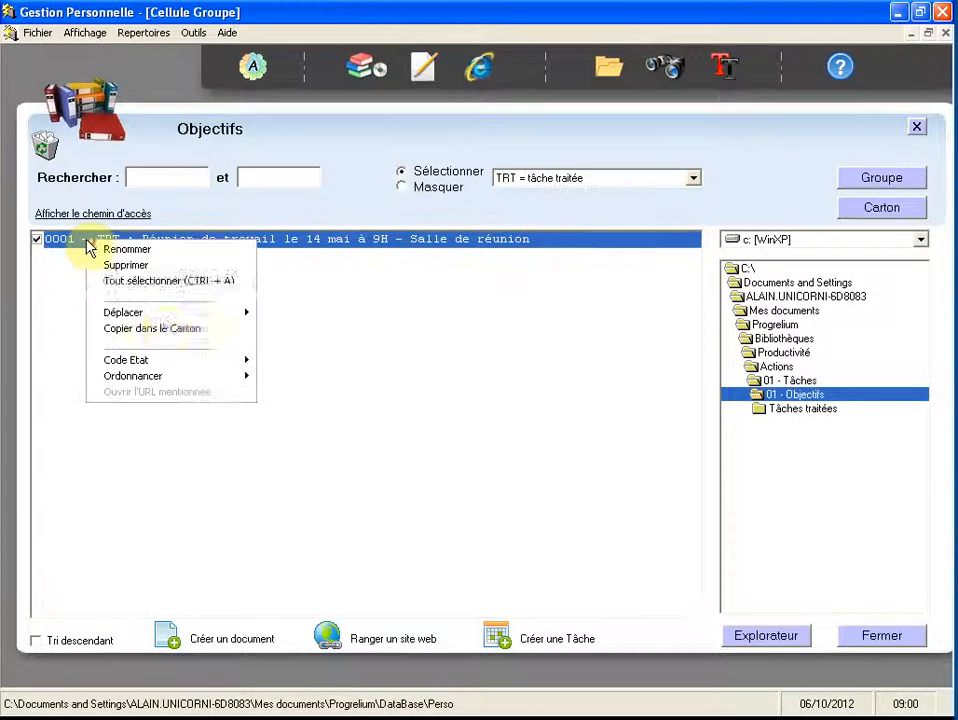
pyautogui.moveTo(147, 316)
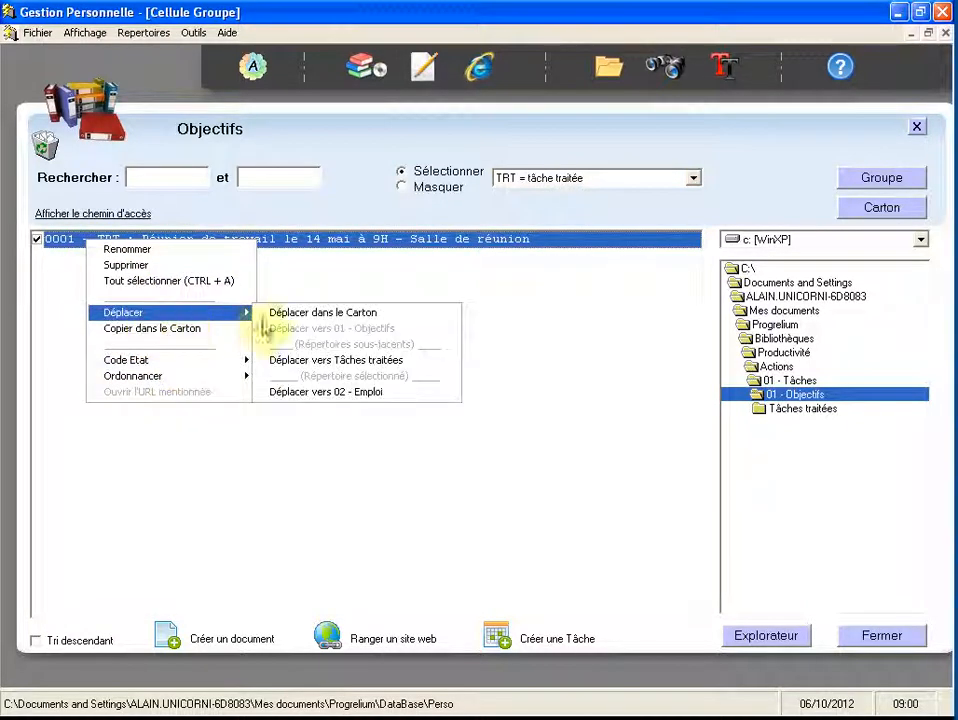
pyautogui.click(339, 395)
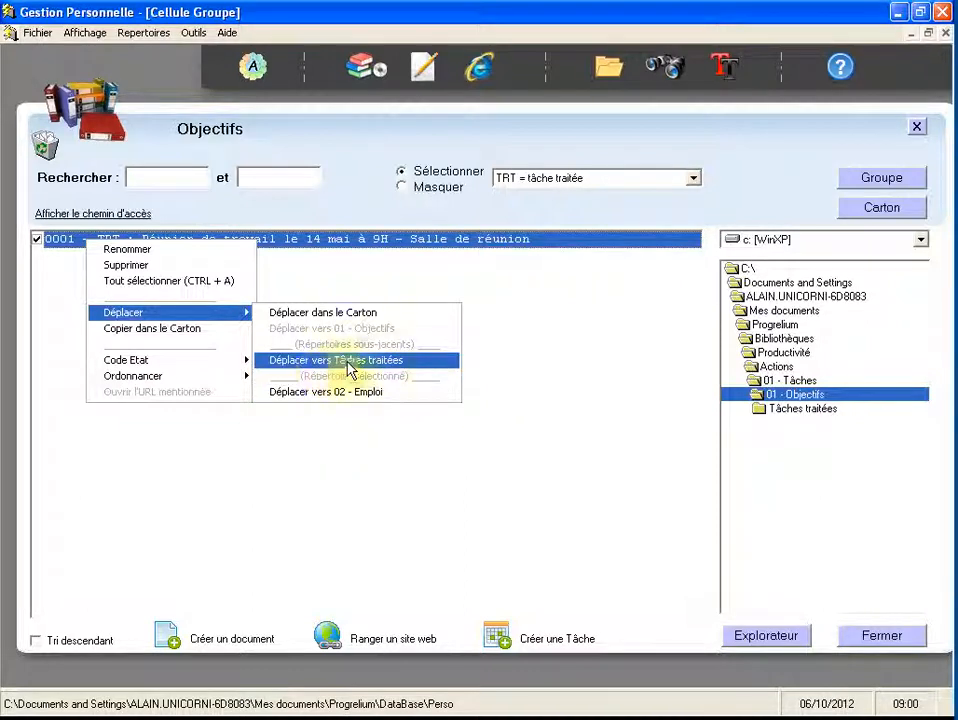
pyautogui.click(418, 362)
pyautogui.click(430, 430)
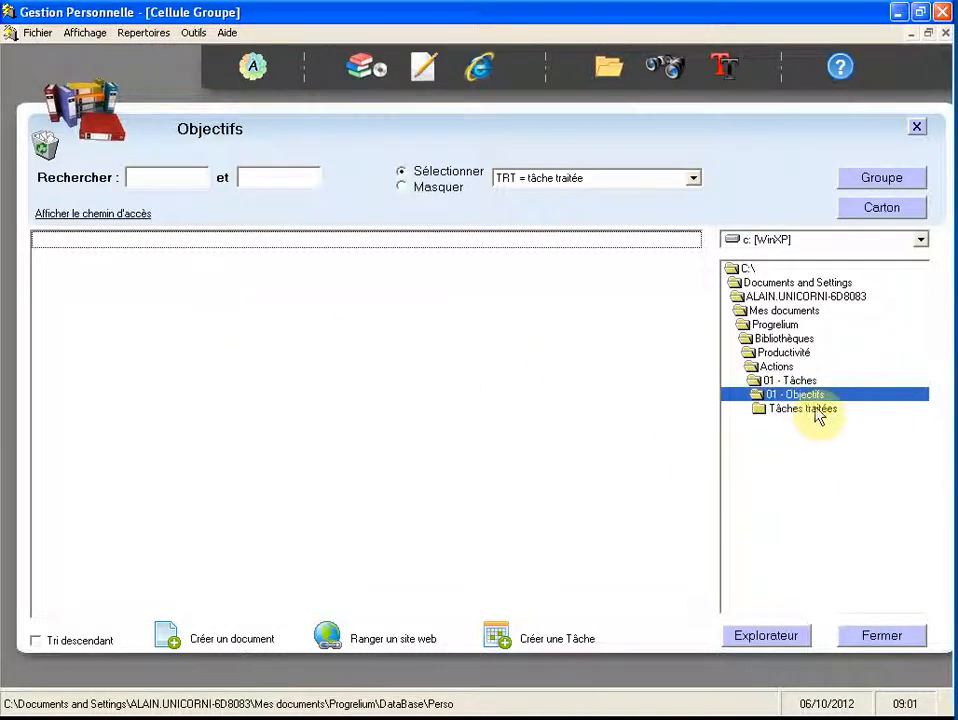
# Check the contents of the Tâches traitées folder, and return to 01 - Objectifs with the filter set to Toutes les tâches
pyautogui.click(781, 412)
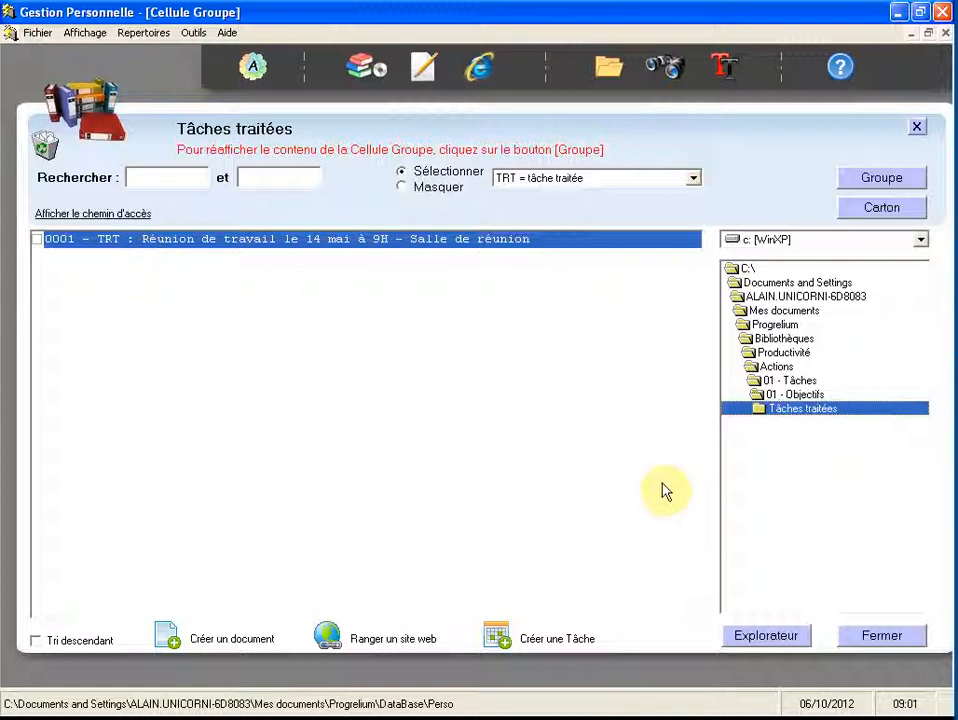
pyautogui.click(800, 396)
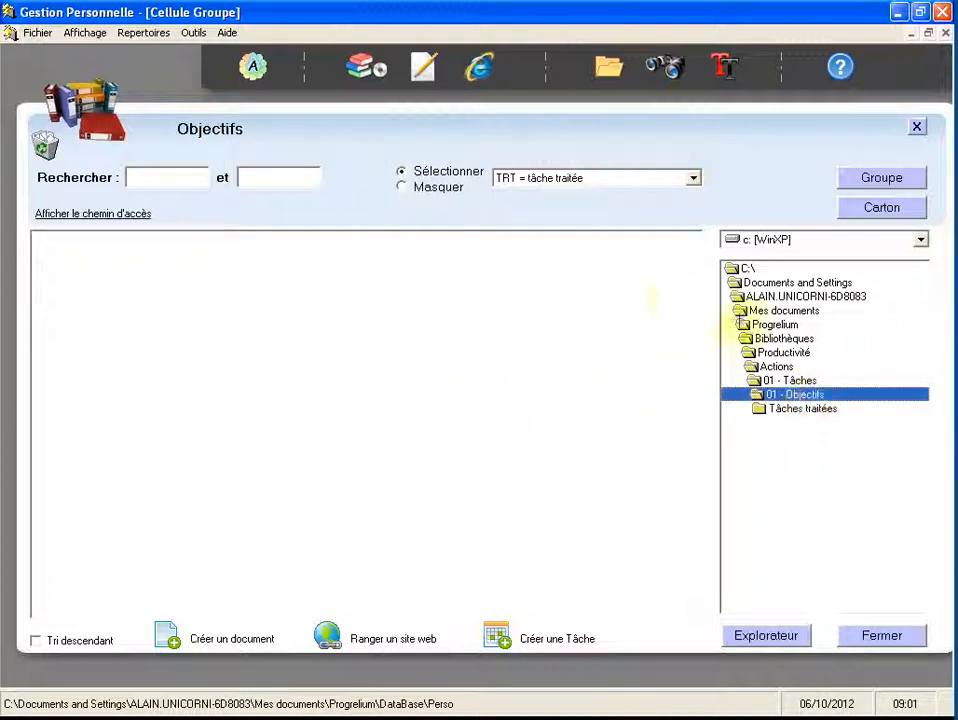
pyautogui.click(567, 180)
pyautogui.scroll(2, 567, 197)
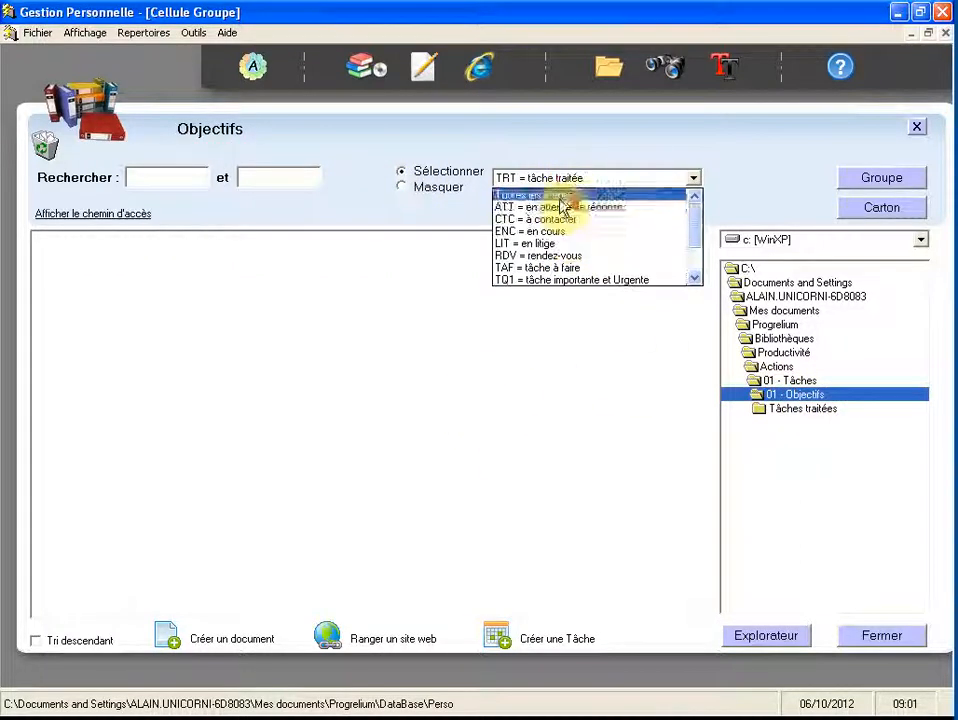
pyautogui.click(558, 196)
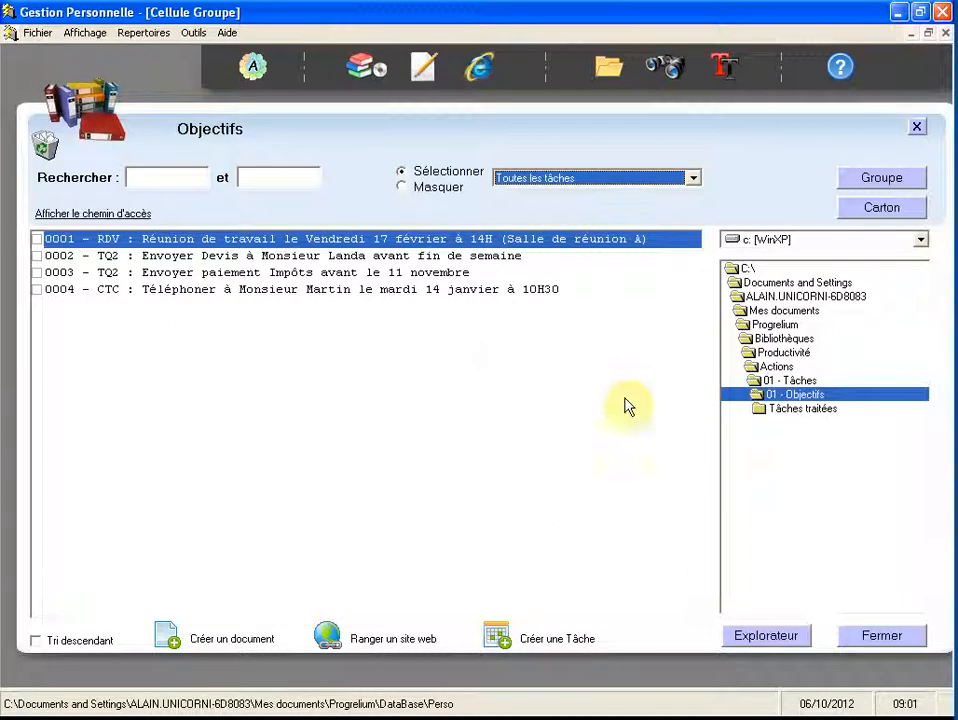